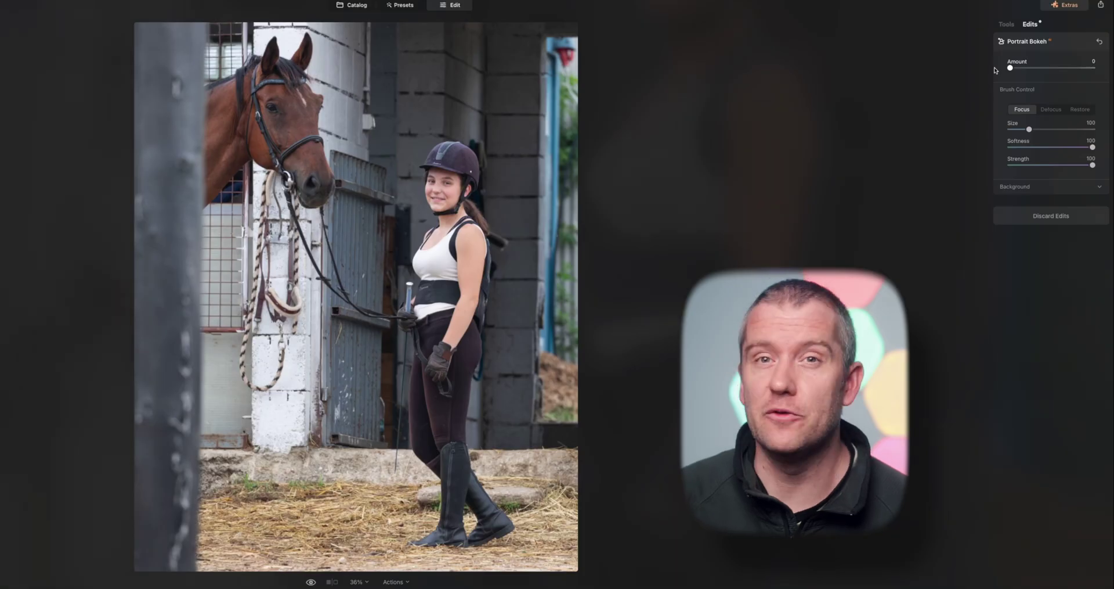
Step: Drag the Portrait Bokeh Amount slider up so the background behind the subject blurs strongly
{"action": "left_click_drag", "start_coordinate": [1011, 68], "coordinate": [1102, 74]}
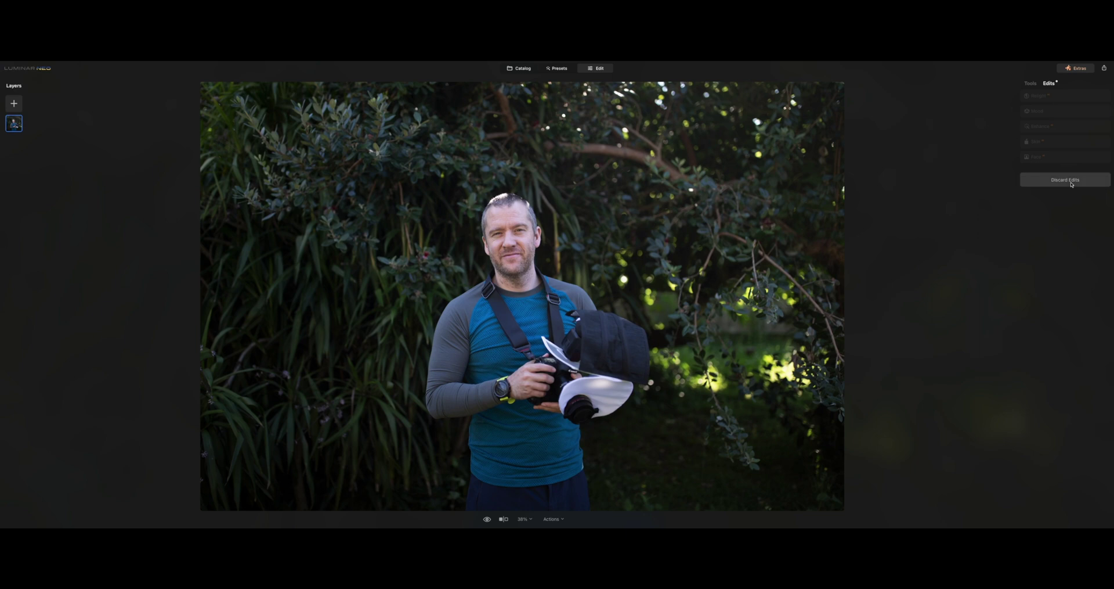
Step: Expand the existing Skin and Relight edits to review them, then show the full Tools list
{"action": "left_click", "coordinate": [1060, 142]}
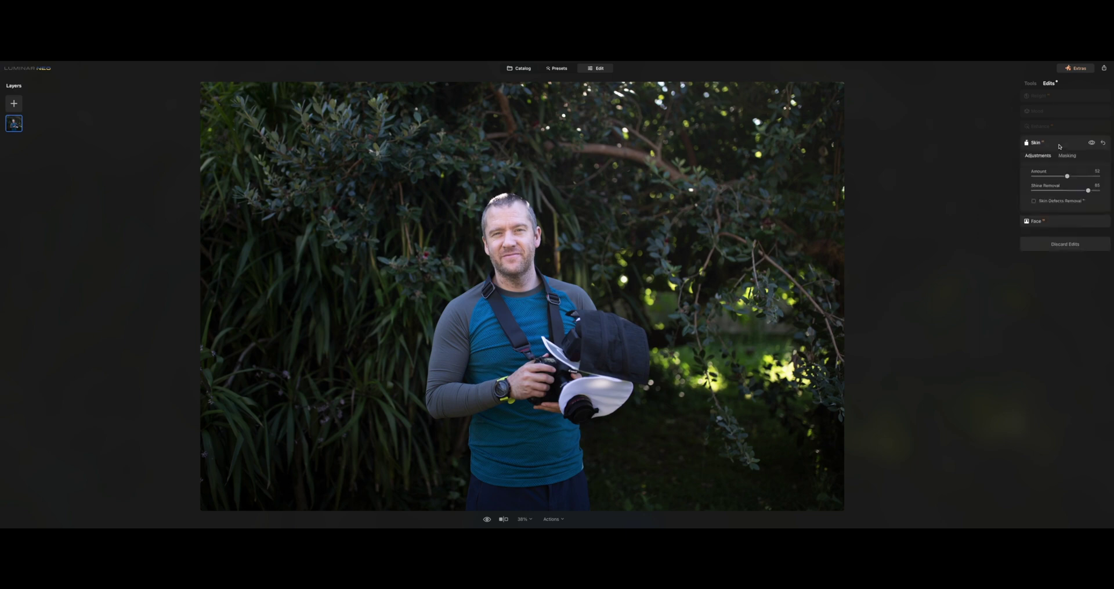
{"action": "left_click", "coordinate": [1039, 96]}
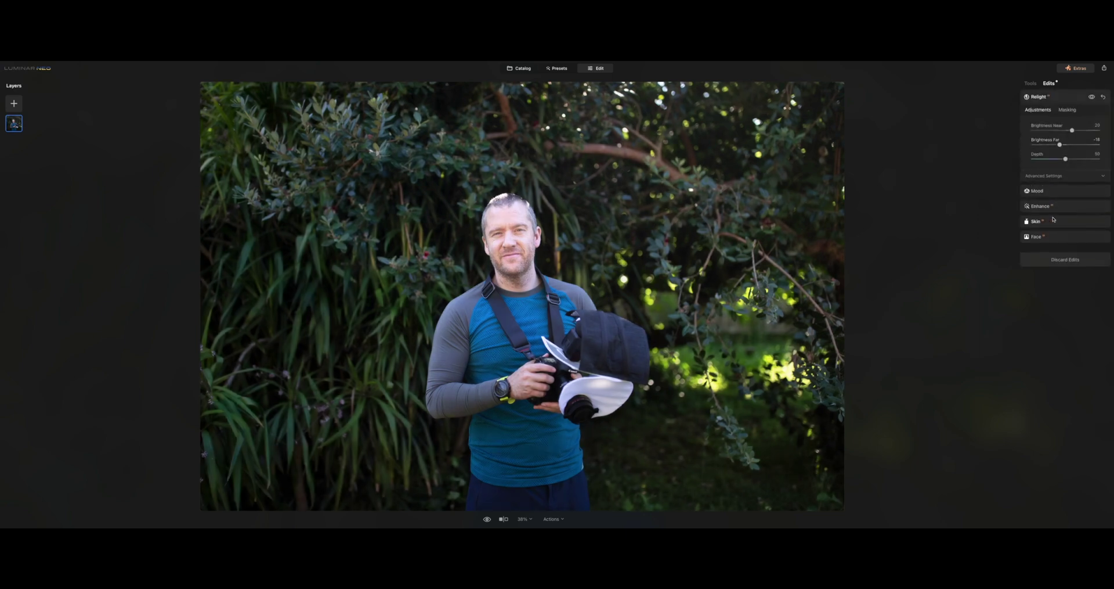
{"action": "left_click", "coordinate": [1060, 98]}
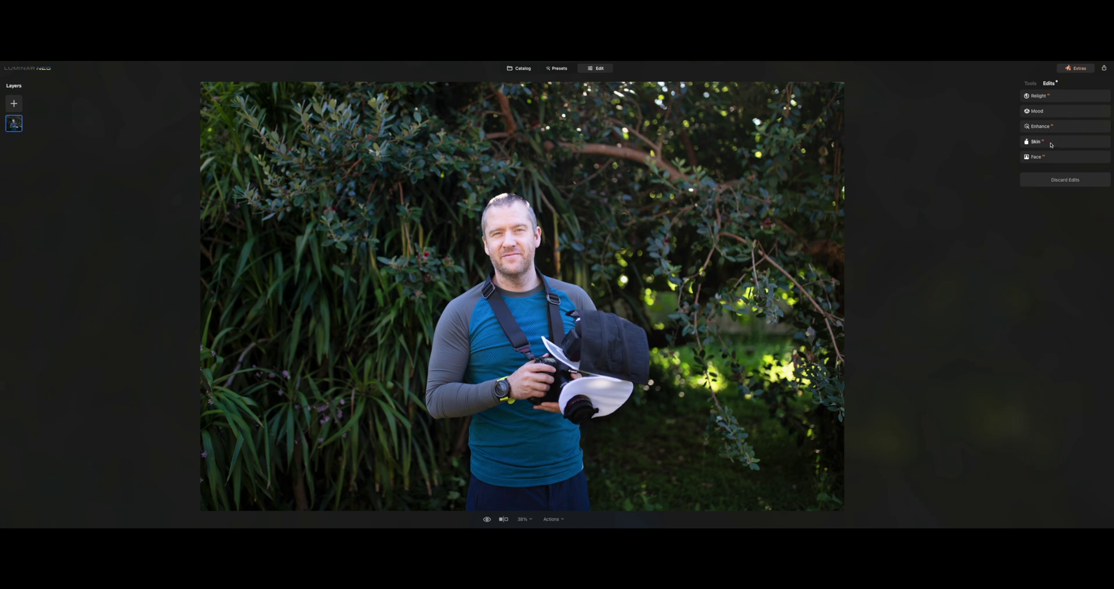
{"action": "left_click", "coordinate": [1030, 85]}
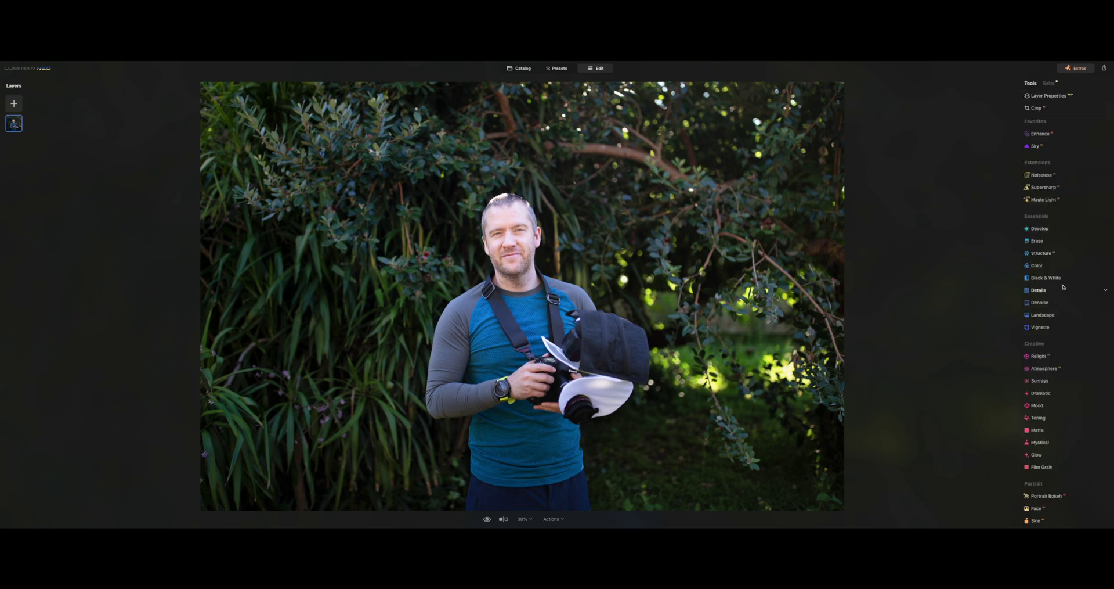
Step: Add Portrait Bokeh at Amount 100 with the man marked as the in-focus subject
{"action": "scroll", "coordinate": [1035, 216], "scroll_direction": "down", "scroll_amount": 3}
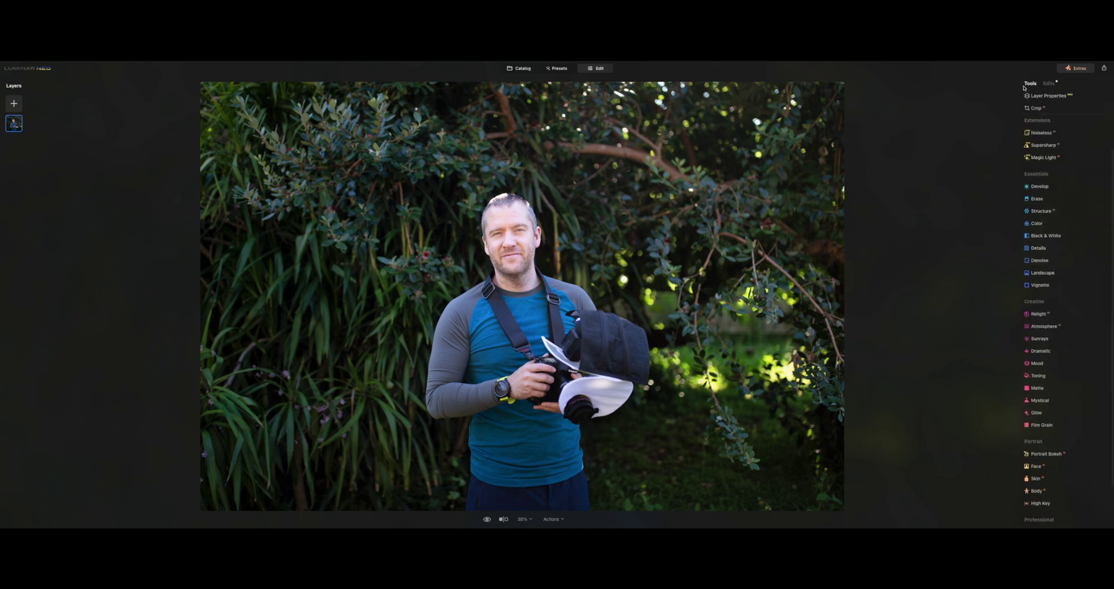
{"action": "scroll", "coordinate": [1092, 326], "scroll_direction": "down", "scroll_amount": 1}
{"action": "scroll", "coordinate": [1092, 327], "scroll_direction": "down", "scroll_amount": 2}
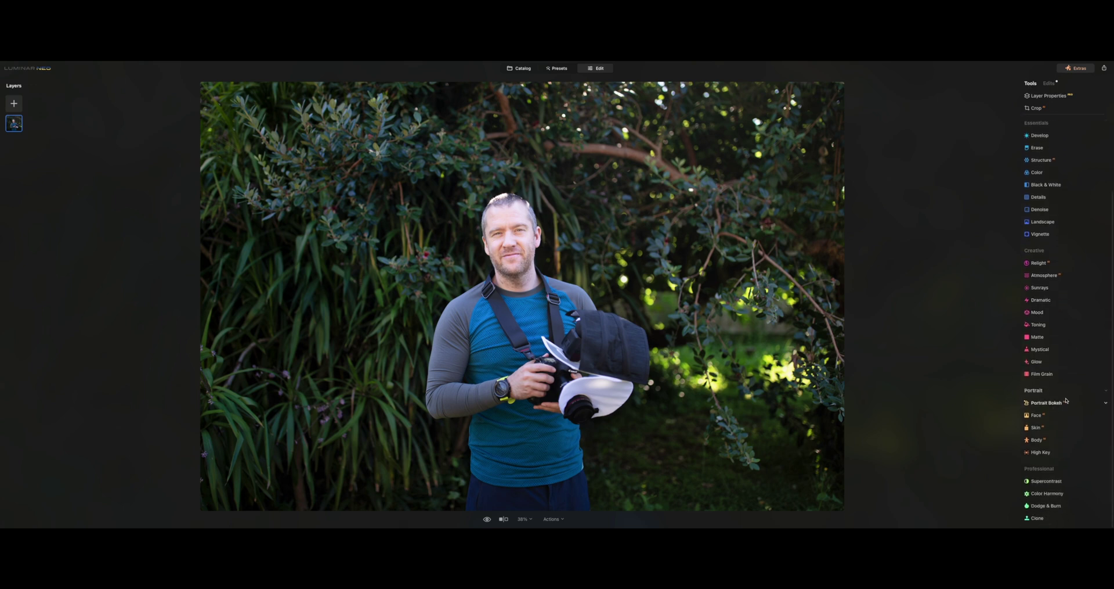
{"action": "left_click", "coordinate": [1047, 403]}
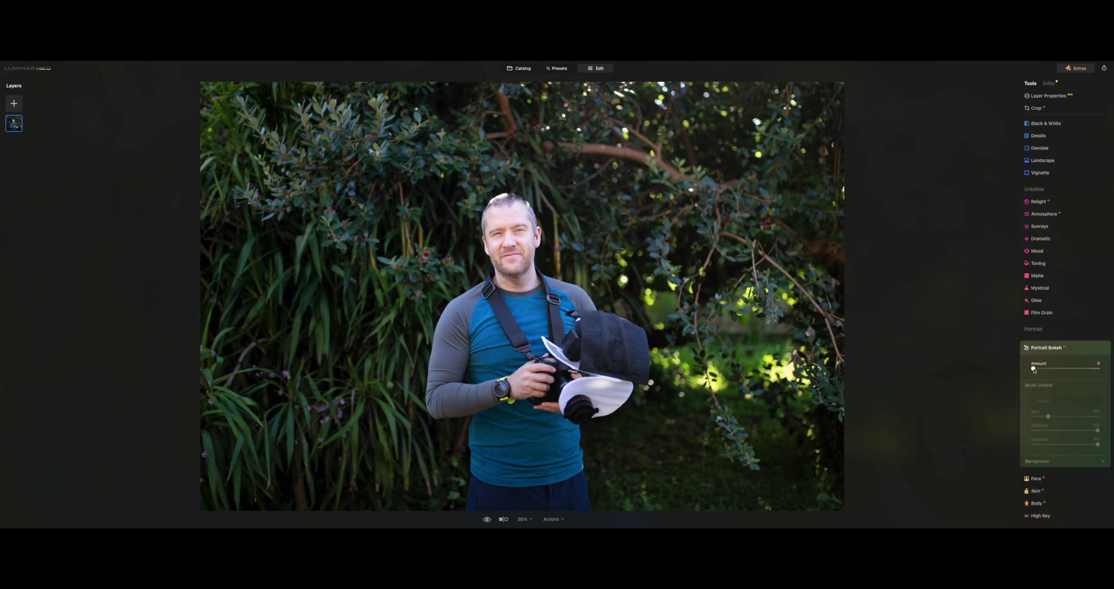
{"action": "left_click_drag", "start_coordinate": [1034, 369], "coordinate": [1105, 372]}
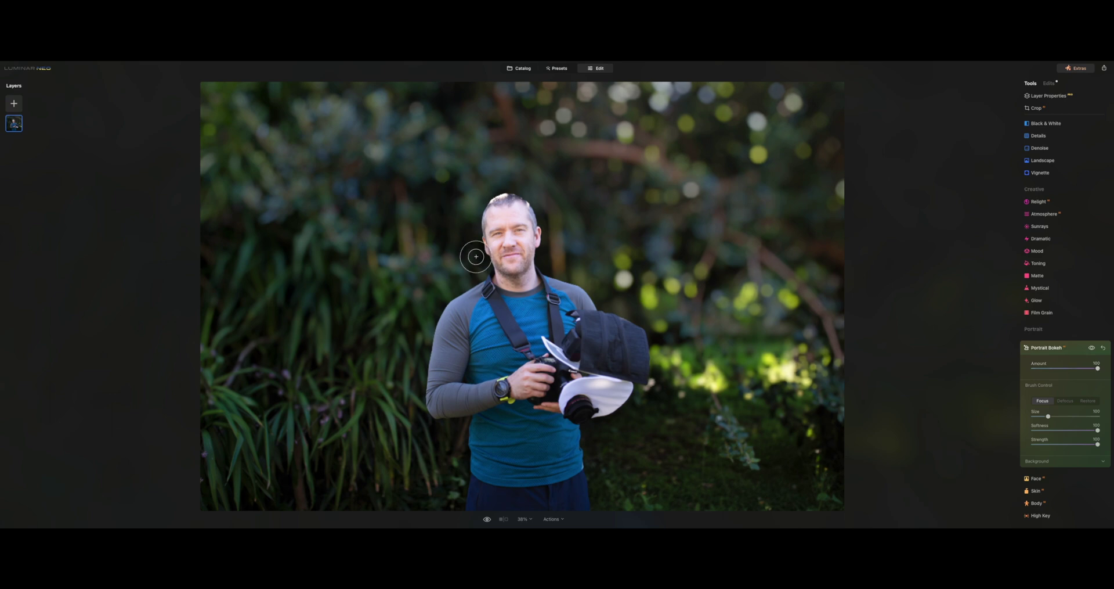
{"action": "left_click", "coordinate": [601, 321]}
Step: Expand the Background settings and set Depth Correction to -100
{"action": "left_click", "coordinate": [1068, 461]}
{"action": "scroll", "coordinate": [1066, 455], "scroll_direction": "down", "scroll_amount": 2}
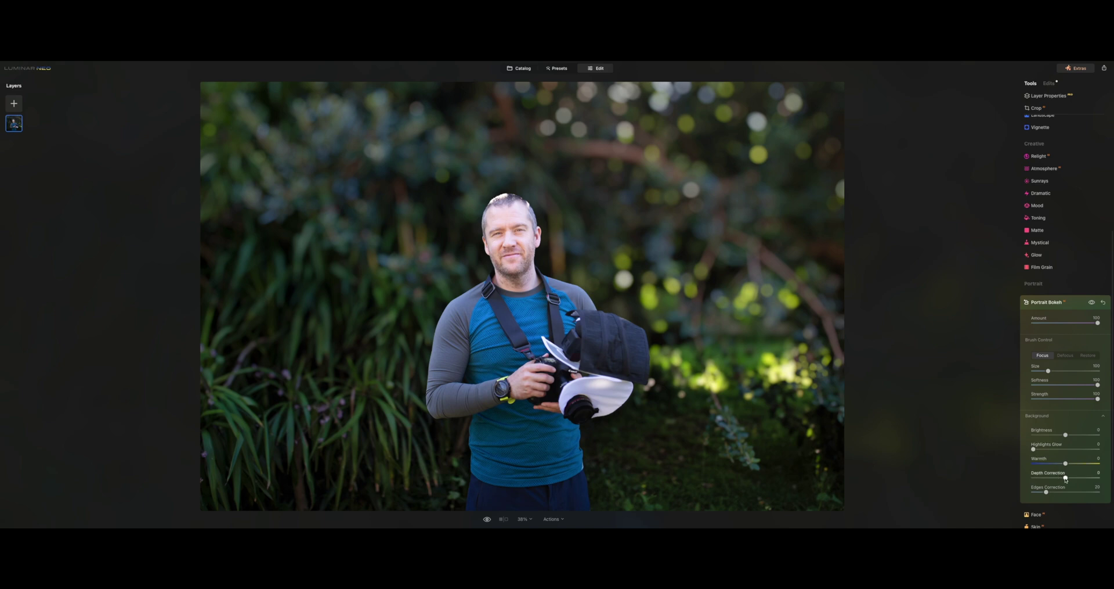
{"action": "left_click_drag", "start_coordinate": [1058, 480], "coordinate": [1029, 480]}
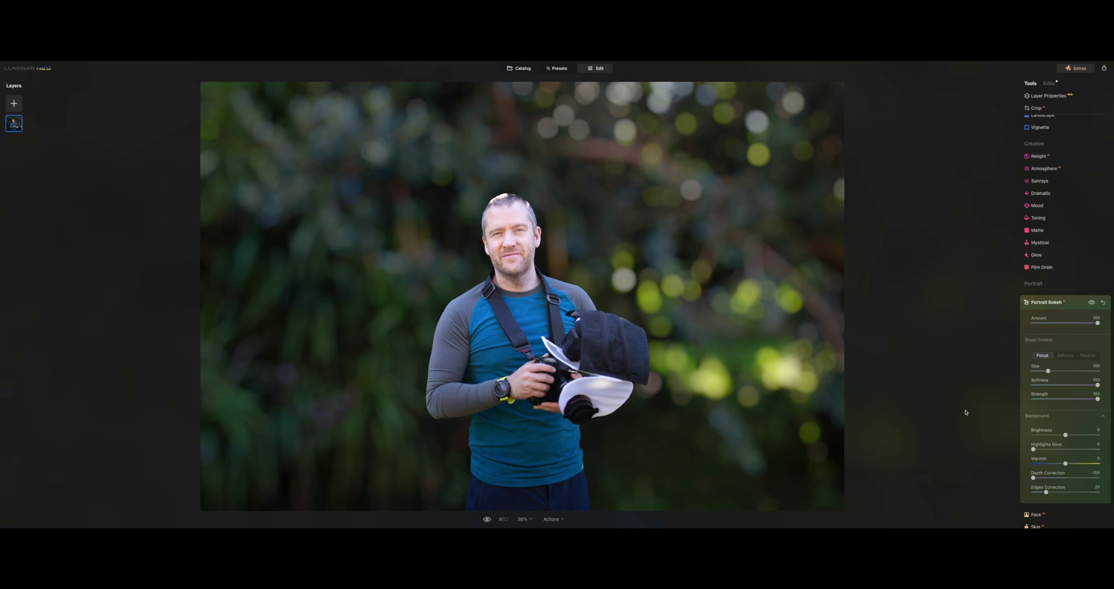
Step: Zoomed to 300% on the man's head, compare Edges Correction at 0 and 100, then settle at 20
{"action": "left_click", "coordinate": [1047, 492]}
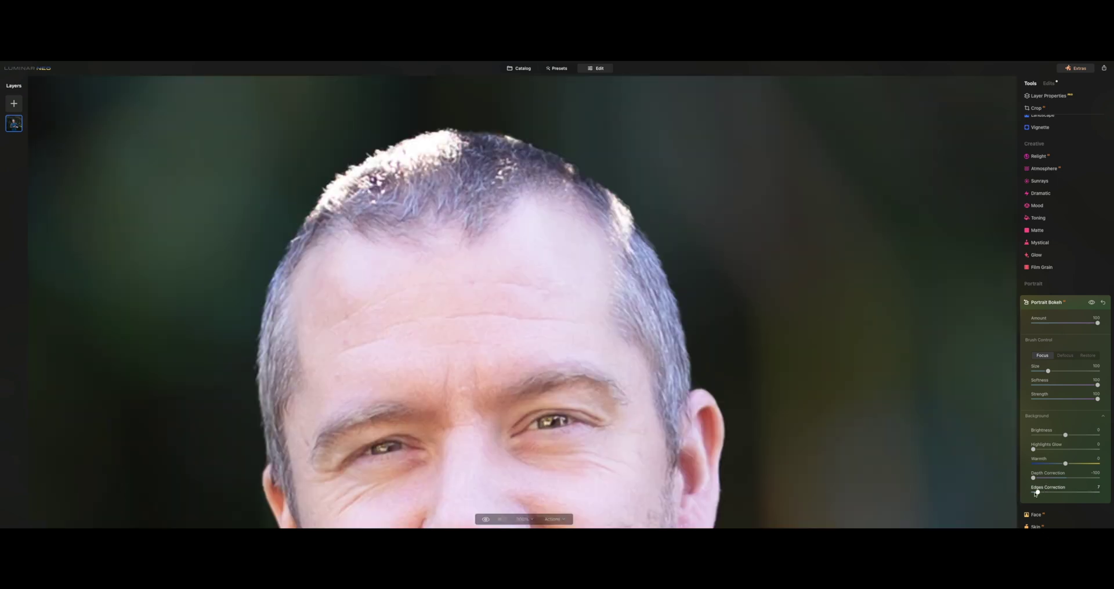
{"action": "left_click_drag", "start_coordinate": [1035, 493], "coordinate": [1034, 493]}
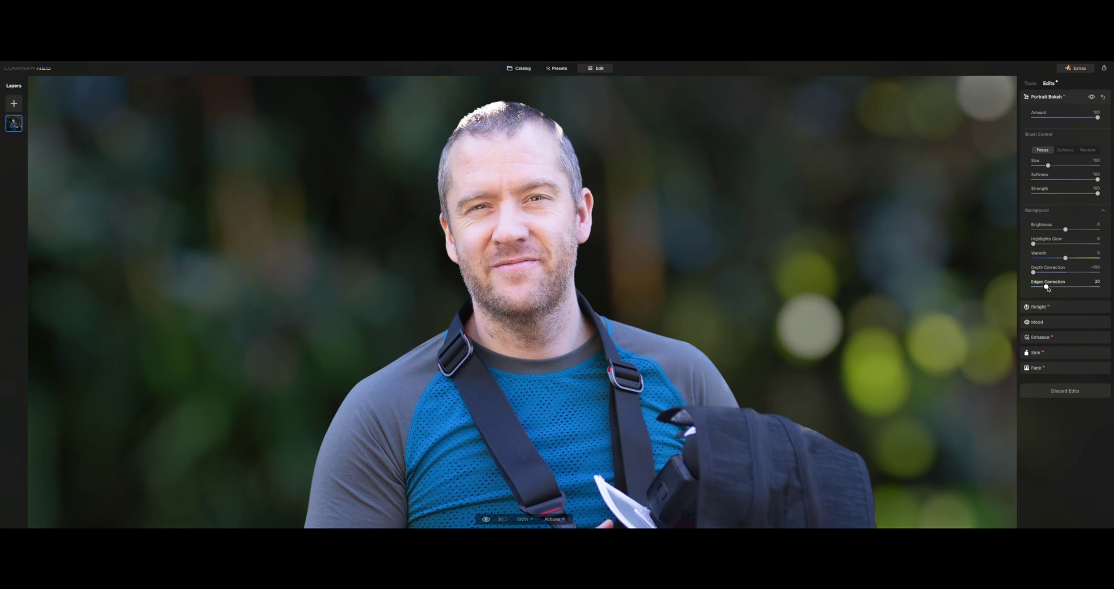
{"action": "left_click_drag", "start_coordinate": [1049, 289], "coordinate": [1100, 288]}
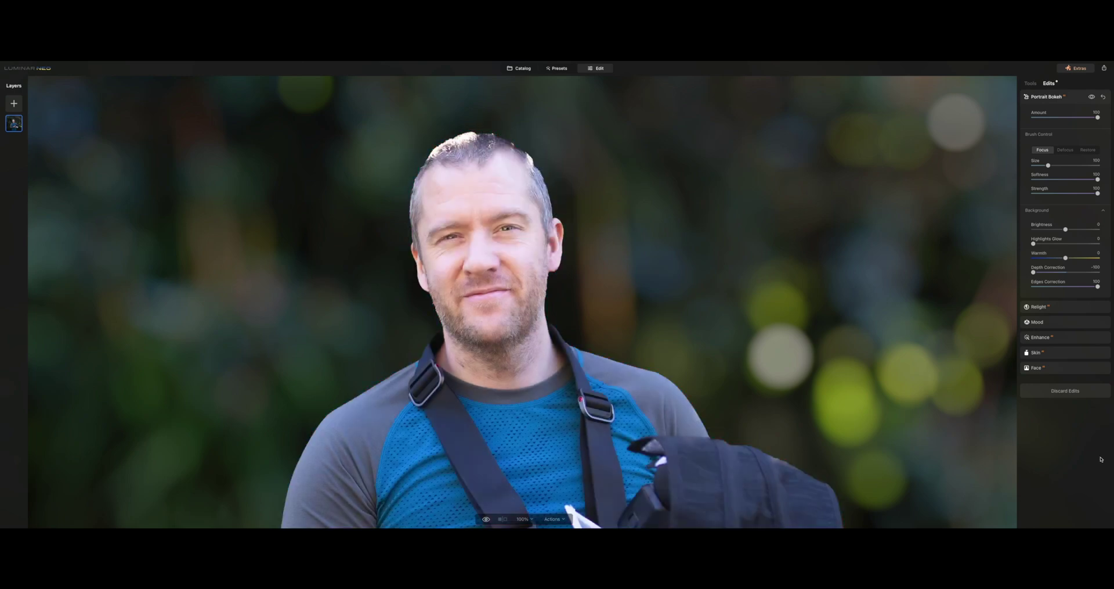
{"action": "left_click_drag", "start_coordinate": [1098, 288], "coordinate": [1047, 287]}
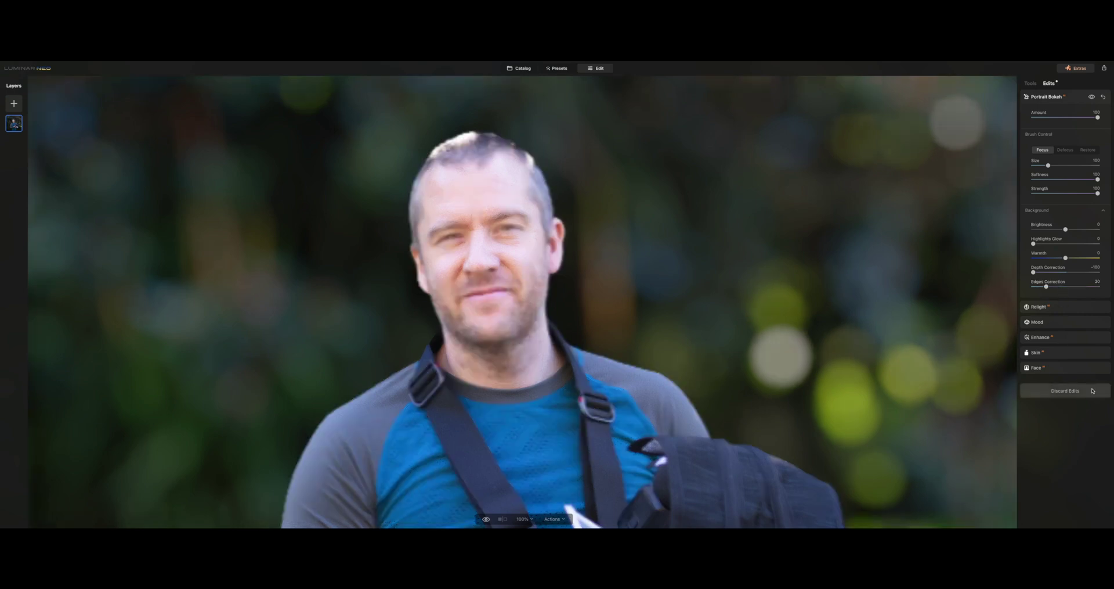
{"action": "key", "text": "ctrl+0"}
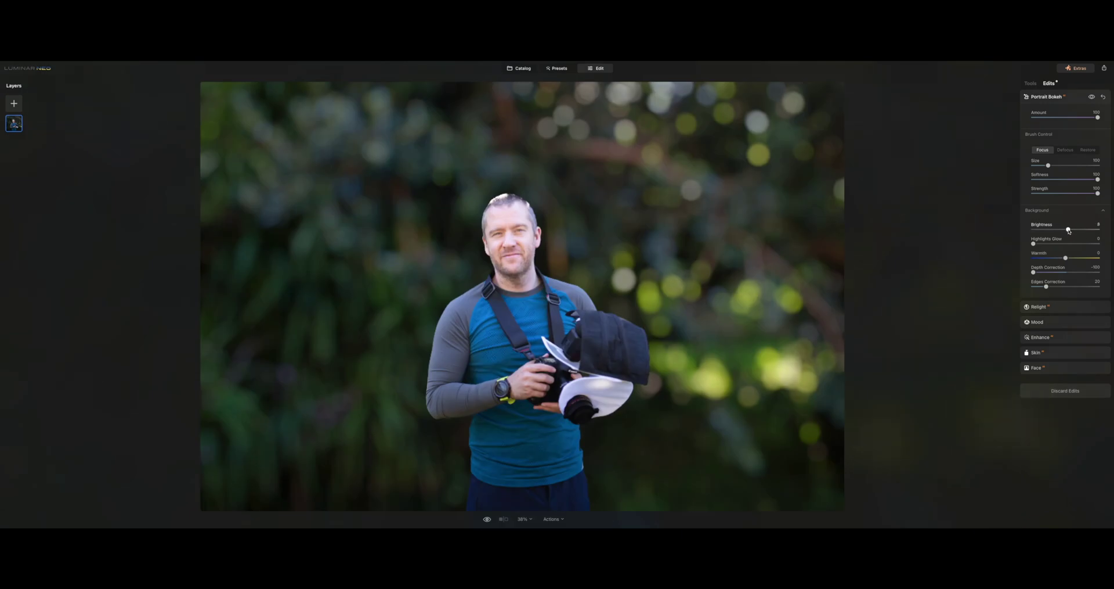
Step: Set background Brightness to 100, tune Highlights Glow, and settle Warmth slightly warm
{"action": "left_click_drag", "start_coordinate": [1069, 230], "coordinate": [1101, 232]}
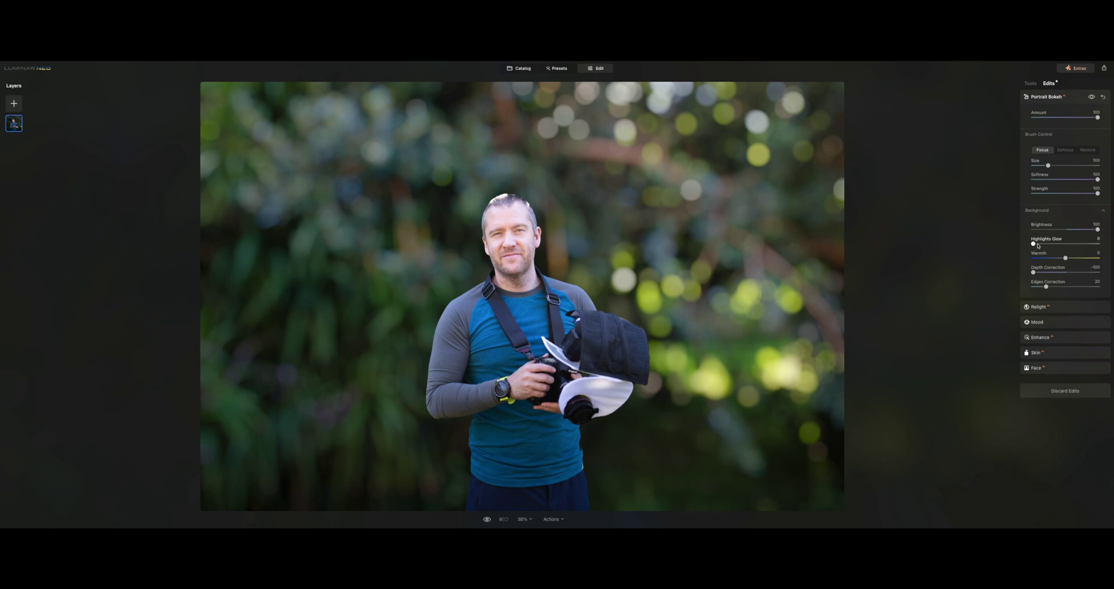
{"action": "left_click_drag", "start_coordinate": [1033, 244], "coordinate": [1104, 247]}
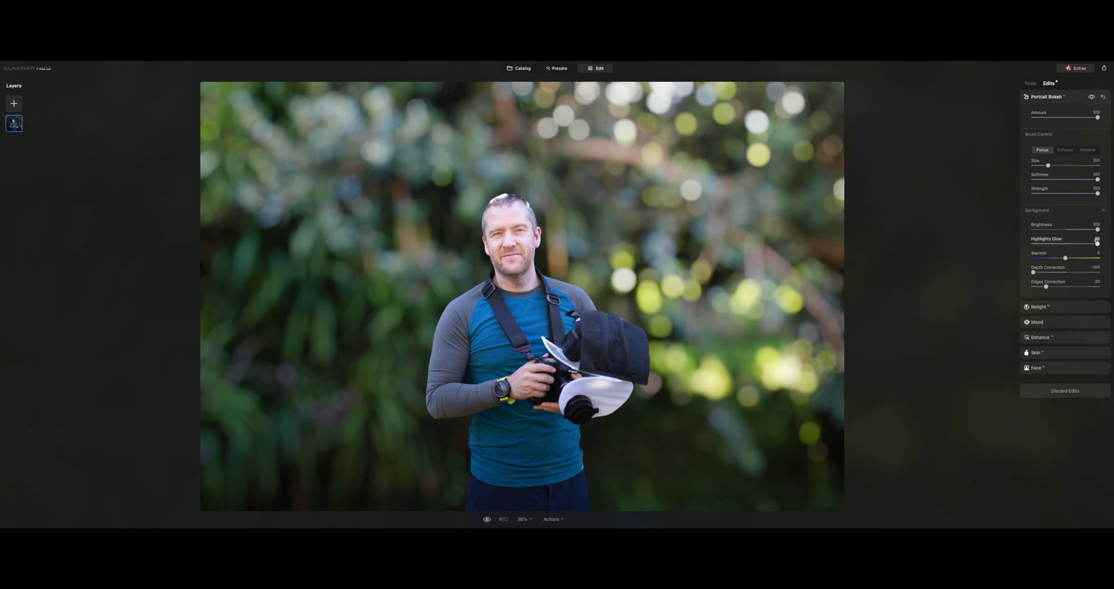
{"action": "left_click_drag", "start_coordinate": [1097, 244], "coordinate": [1059, 246]}
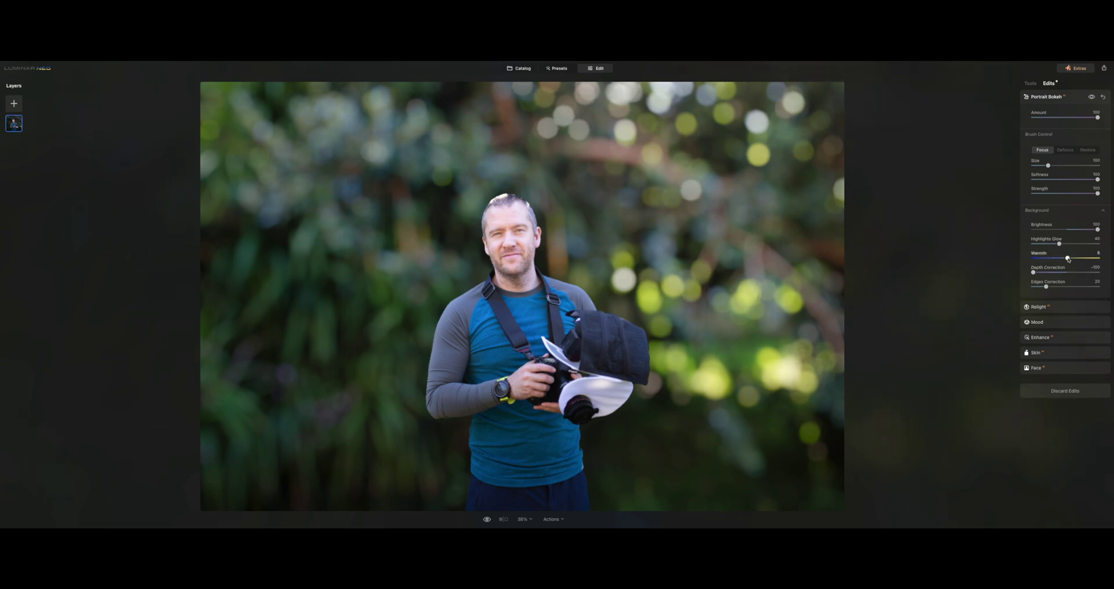
{"action": "left_click_drag", "start_coordinate": [1091, 260], "coordinate": [1099, 259]}
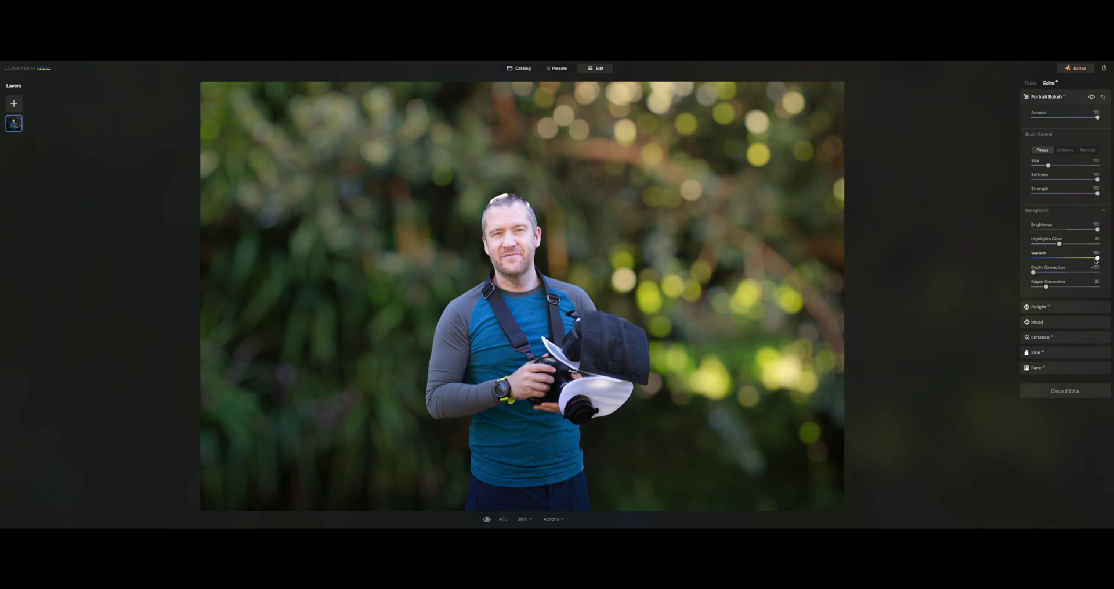
{"action": "left_click_drag", "start_coordinate": [1096, 261], "coordinate": [1024, 261]}
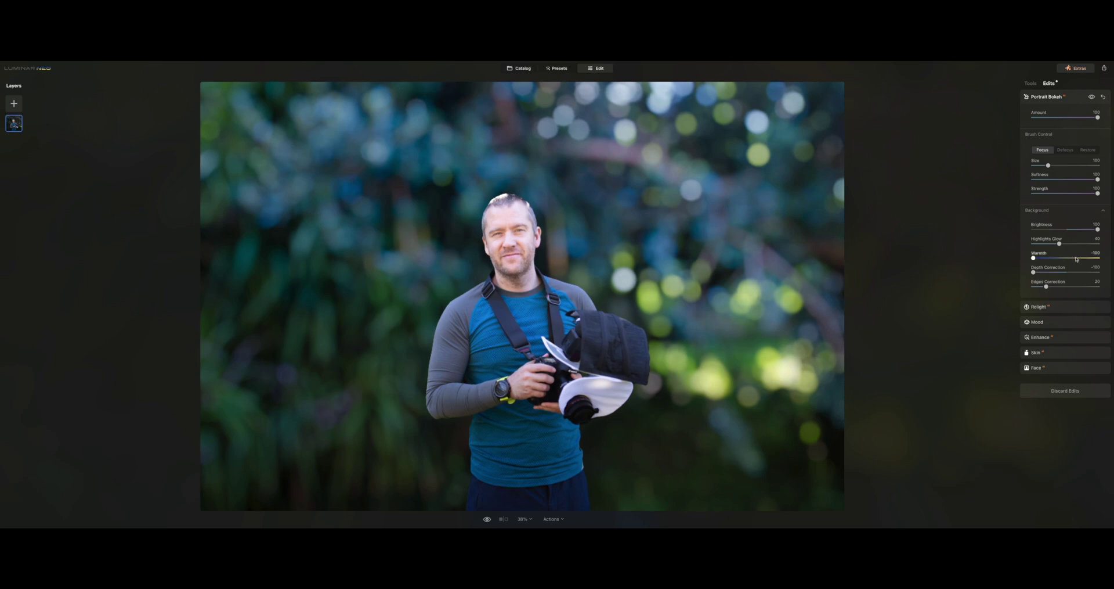
{"action": "left_click_drag", "start_coordinate": [1076, 258], "coordinate": [1078, 259]}
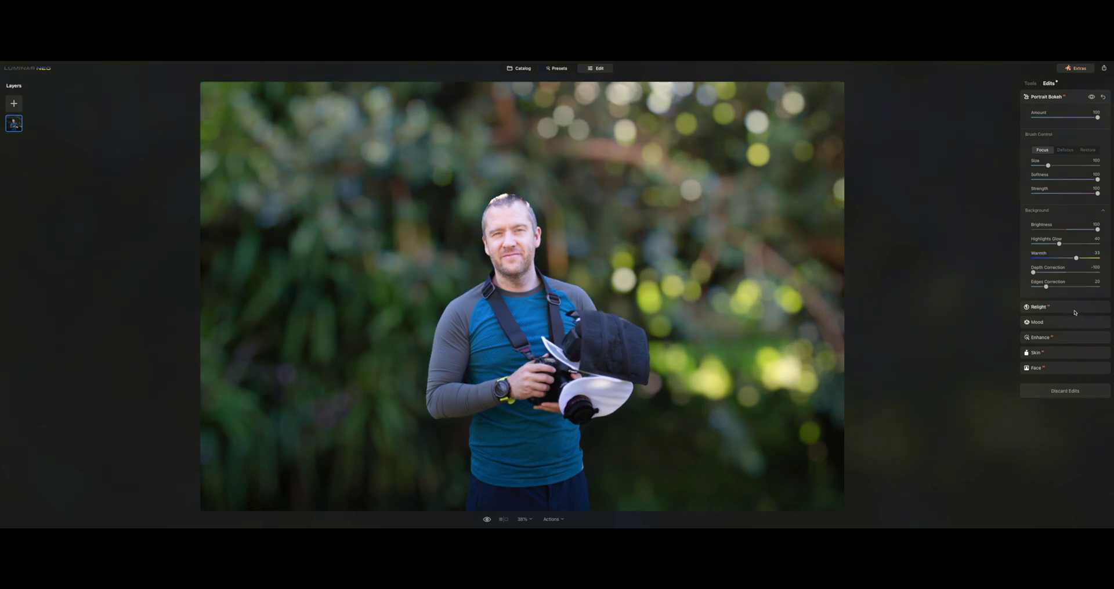
{"action": "left_click", "coordinate": [1073, 211]}
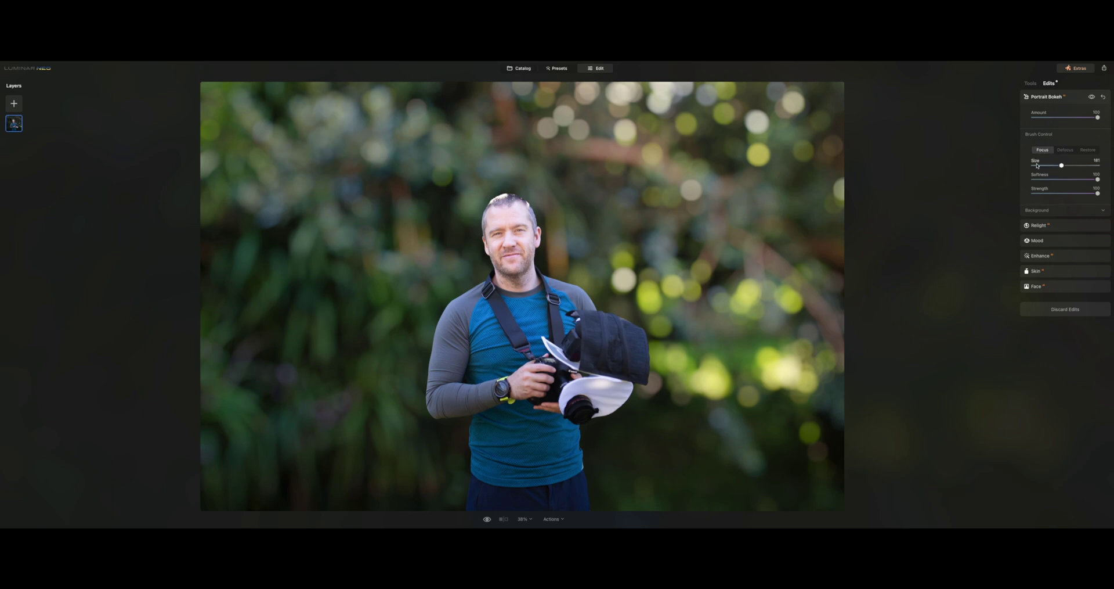
Step: Adjust brush softness and strength to 100, then switch to Defocus and paint over the sharp upper-right foliage
{"action": "left_click", "coordinate": [1066, 179]}
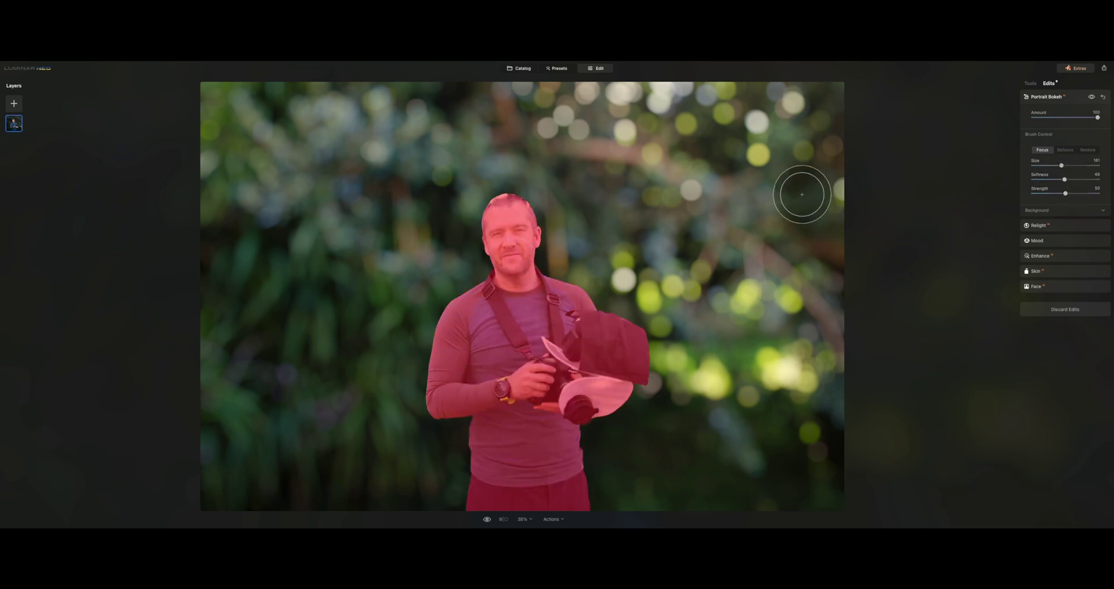
{"action": "mouse_move", "coordinate": [801, 194]}
{"action": "left_mouse_down"}
{"action": "mouse_move", "coordinate": [694, 182]}
{"action": "mouse_move", "coordinate": [733, 161]}
{"action": "mouse_move", "coordinate": [767, 215]}
{"action": "mouse_move", "coordinate": [707, 175]}
{"action": "mouse_move", "coordinate": [763, 172]}
{"action": "mouse_move", "coordinate": [711, 228]}
{"action": "mouse_move", "coordinate": [714, 174]}
{"action": "mouse_move", "coordinate": [766, 211]}
{"action": "mouse_move", "coordinate": [706, 196]}
{"action": "left_mouse_up"}
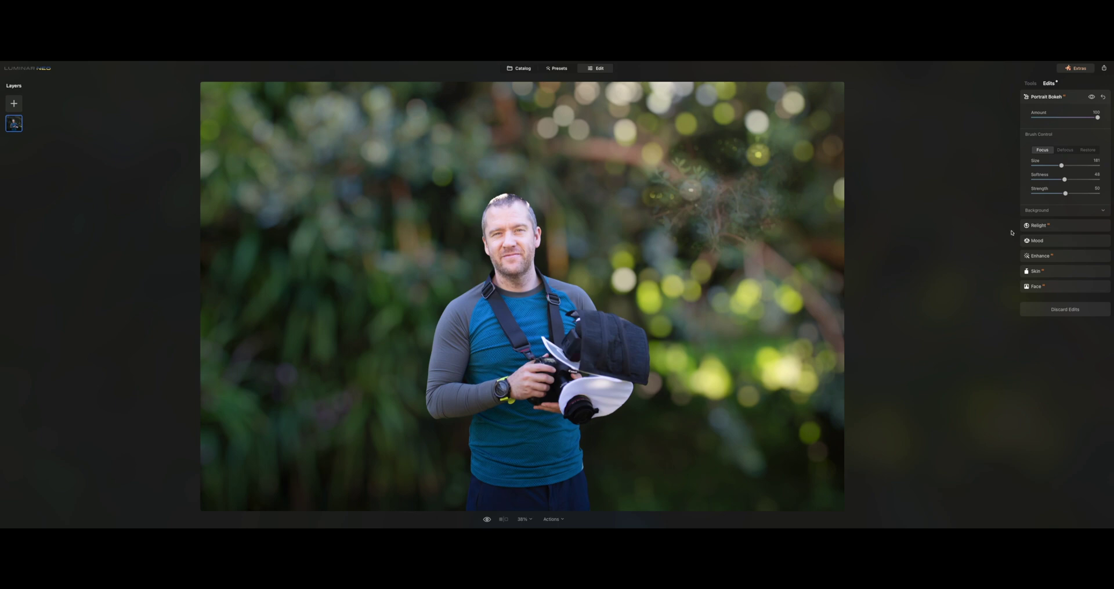
{"action": "mouse_move", "coordinate": [1064, 180]}
{"action": "left_mouse_down"}
{"action": "mouse_move", "coordinate": [1099, 179]}
{"action": "mouse_move", "coordinate": [1099, 194]}
{"action": "left_mouse_up"}
{"action": "mouse_move", "coordinate": [713, 174]}
{"action": "left_mouse_down"}
{"action": "mouse_move", "coordinate": [742, 192]}
{"action": "mouse_move", "coordinate": [736, 224]}
{"action": "mouse_move", "coordinate": [765, 212]}
{"action": "mouse_move", "coordinate": [708, 197]}
{"action": "left_mouse_up"}
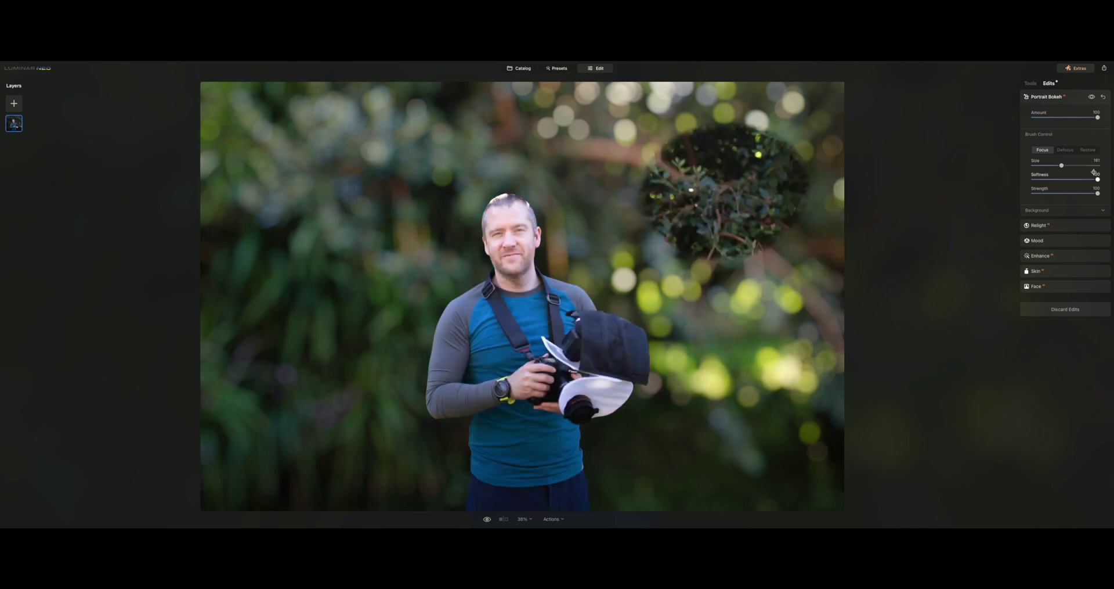
{"action": "left_click", "coordinate": [1066, 150]}
{"action": "mouse_move", "coordinate": [716, 168]}
{"action": "left_mouse_down"}
{"action": "mouse_move", "coordinate": [694, 191]}
{"action": "mouse_move", "coordinate": [742, 130]}
{"action": "mouse_move", "coordinate": [759, 175]}
{"action": "mouse_move", "coordinate": [652, 209]}
{"action": "mouse_move", "coordinate": [803, 205]}
{"action": "mouse_move", "coordinate": [787, 242]}
{"action": "left_mouse_up"}
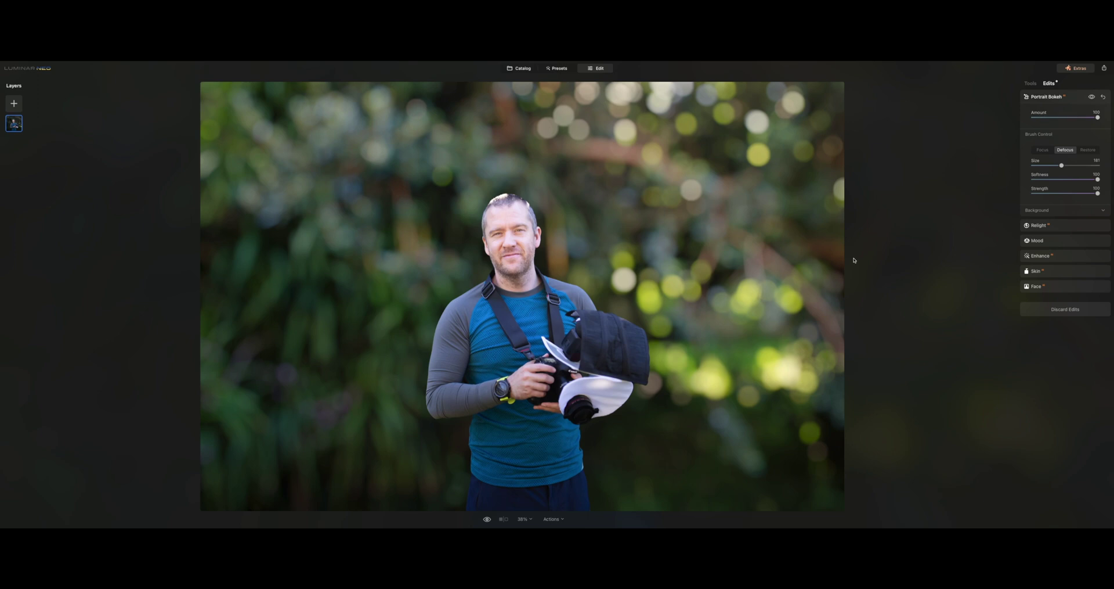
Step: Expand the Background section and raise Depth Correction from -100 to -17
{"action": "left_click", "coordinate": [1053, 210]}
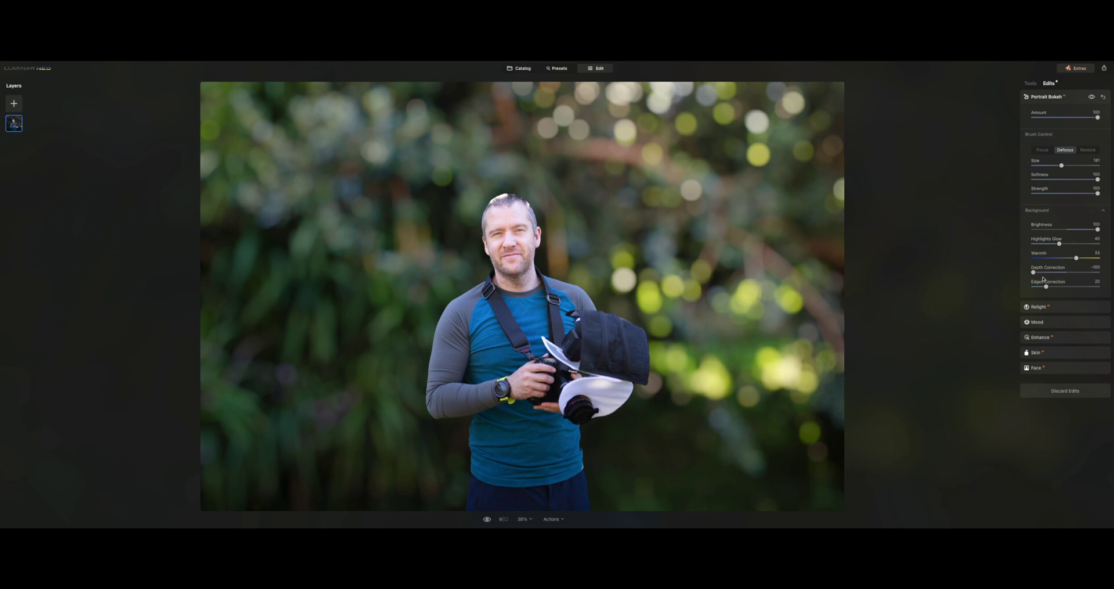
{"action": "mouse_move", "coordinate": [1034, 271]}
{"action": "left_mouse_down"}
{"action": "mouse_move", "coordinate": [1077, 274]}
{"action": "mouse_move", "coordinate": [1018, 275]}
{"action": "left_mouse_up"}
Step: Open the seated-man photo from Catalog in Edit, collapse Enhance, turn its edits off, expand Face
{"action": "left_click", "coordinate": [520, 68]}
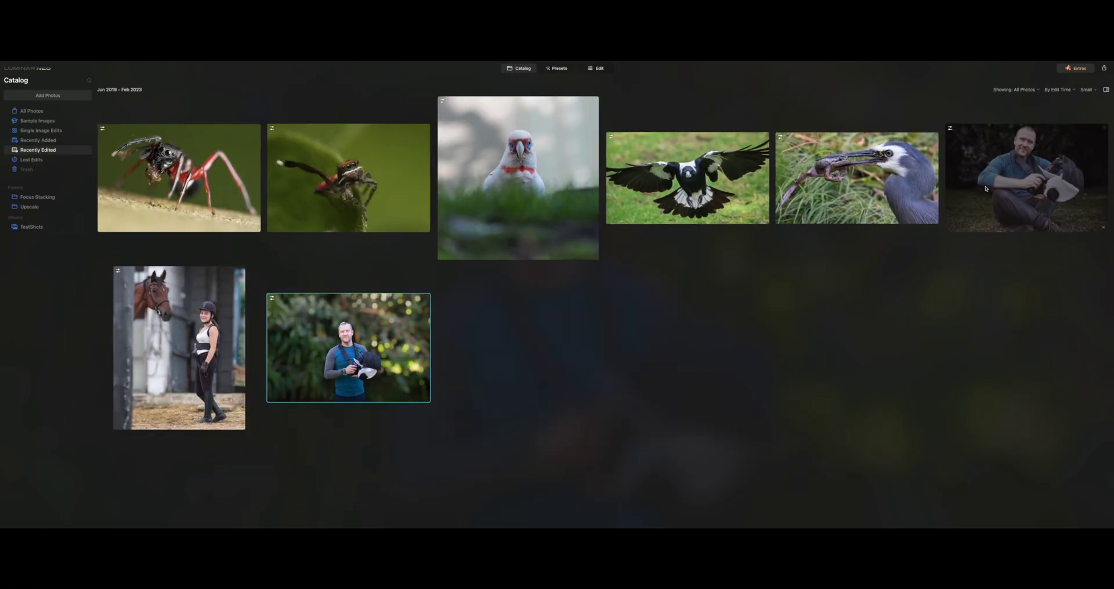
{"action": "double_click", "coordinate": [986, 188]}
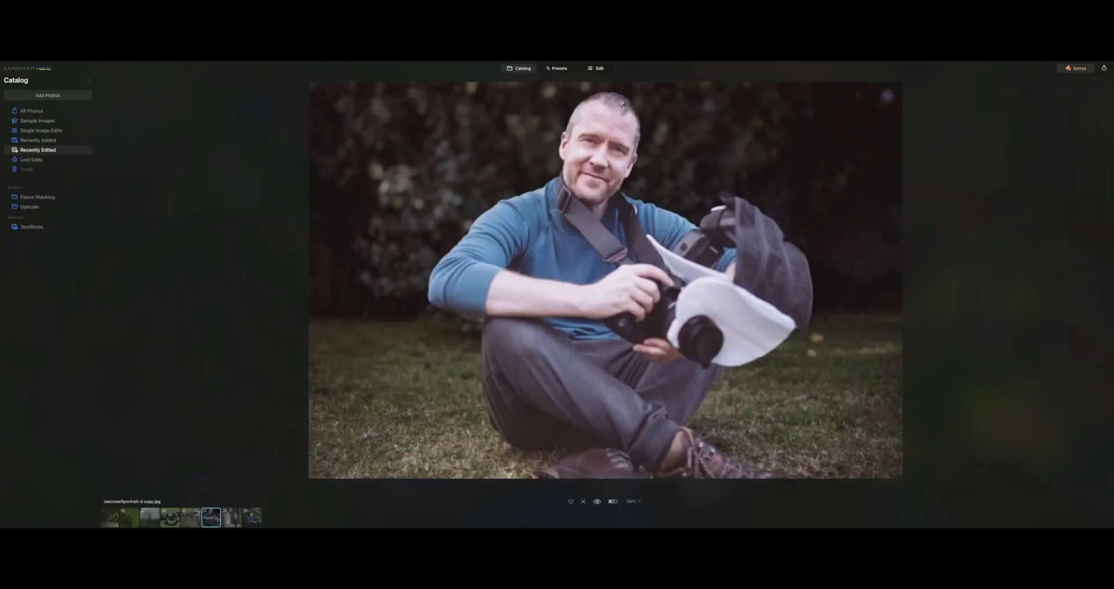
{"action": "left_click", "coordinate": [592, 69]}
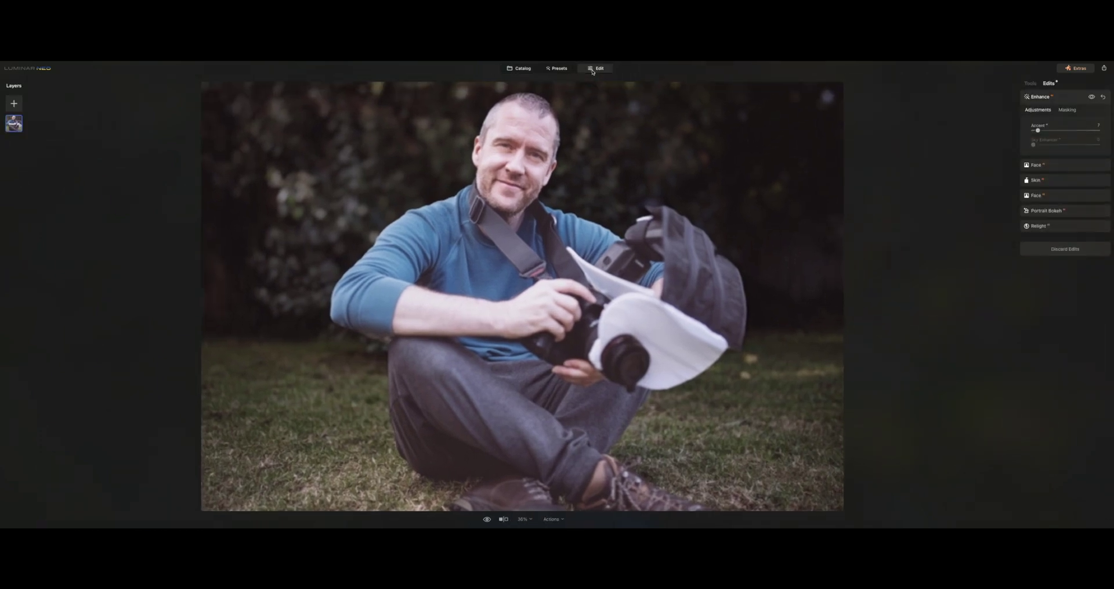
{"action": "left_click", "coordinate": [1070, 99]}
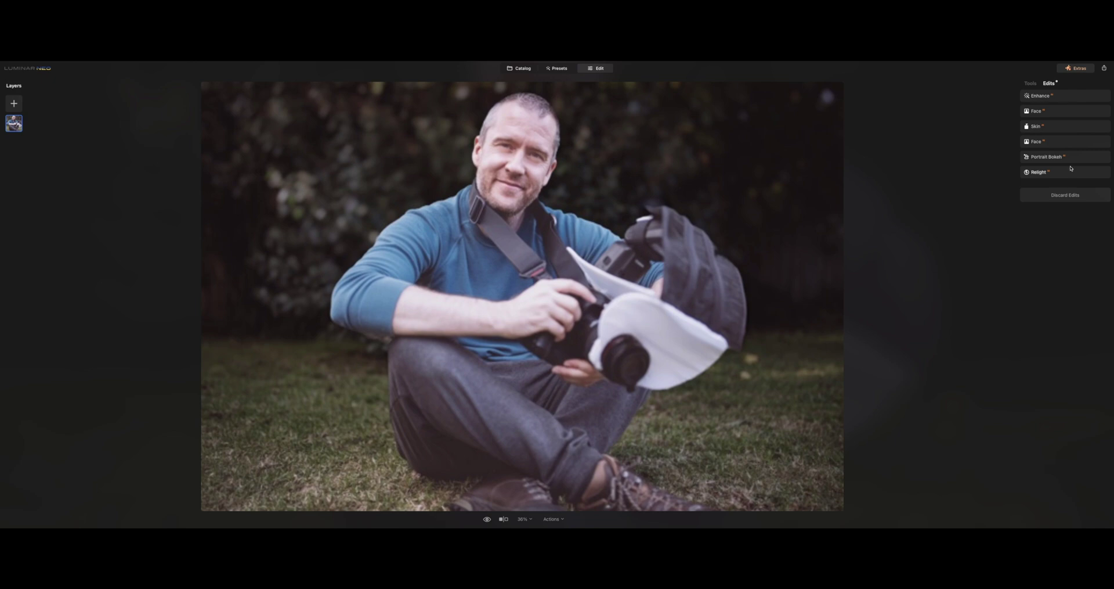
{"action": "left_click", "coordinate": [1065, 198]}
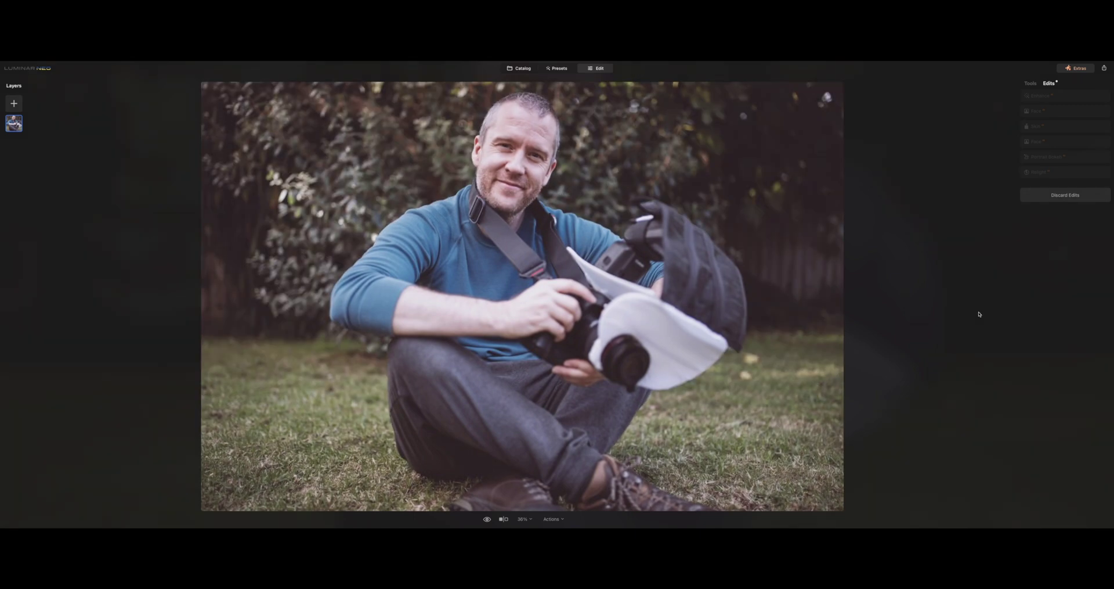
{"action": "left_click", "coordinate": [1053, 142]}
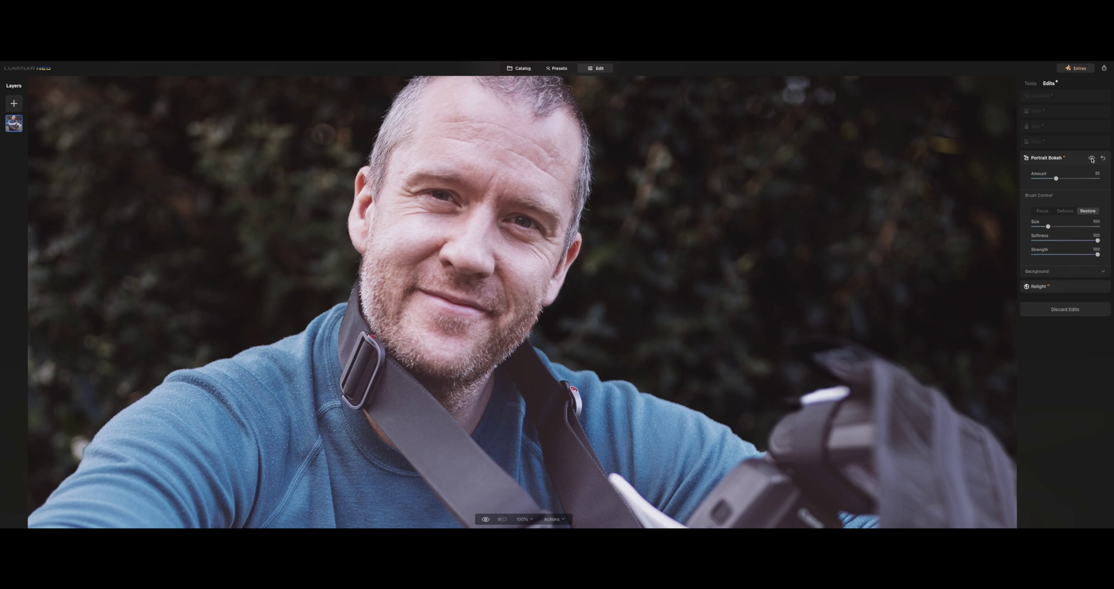
Step: Re-enable Portrait Bokeh with its eye icon, review its background settings, then collapse it
{"action": "left_click", "coordinate": [1091, 158]}
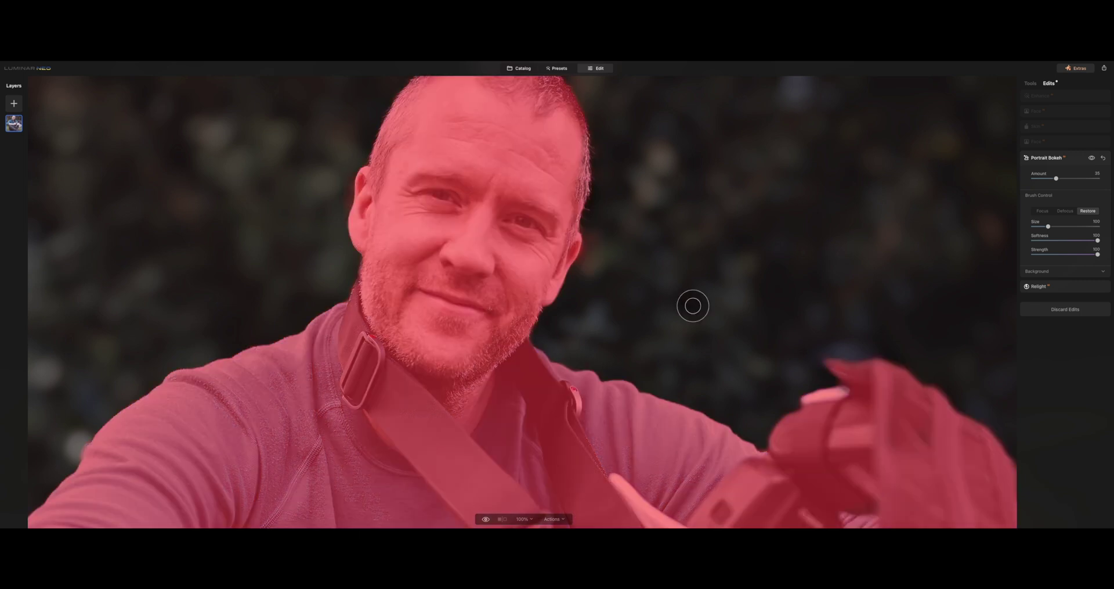
{"action": "left_click", "coordinate": [1068, 161]}
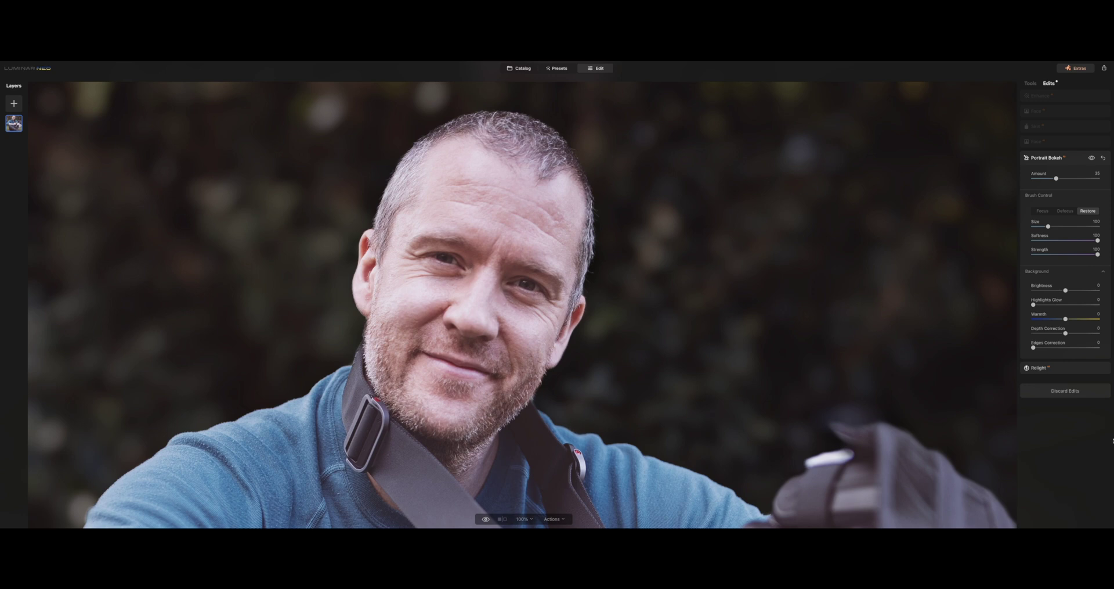
{"action": "left_click", "coordinate": [1073, 159]}
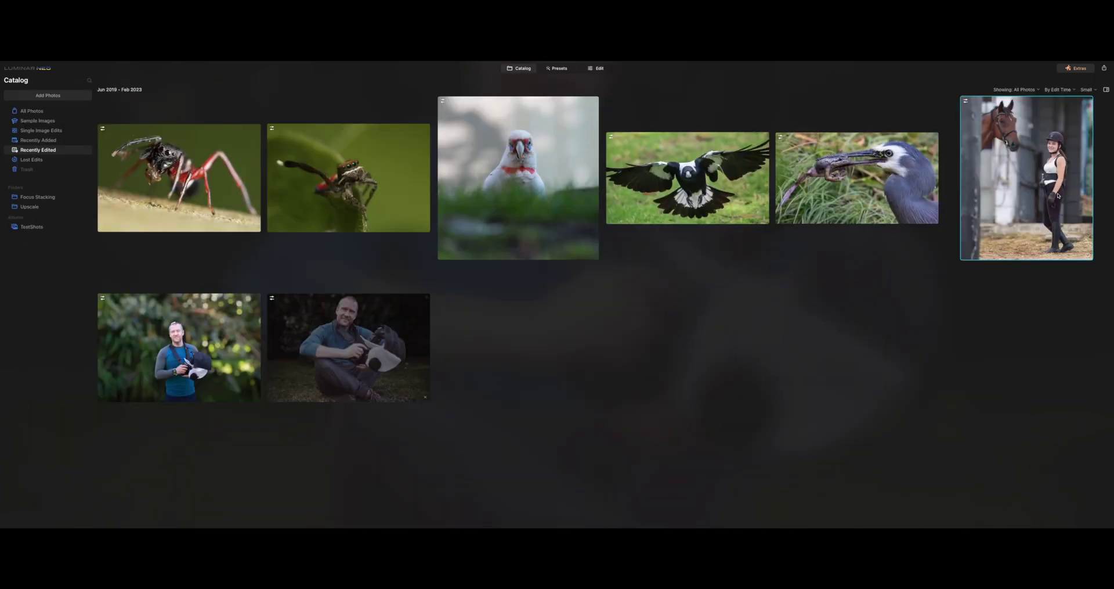
Step: Open the girl-and-horse photo in Edit, reset its Portrait Bokeh to zero and delete the edit
{"action": "double_click", "coordinate": [1058, 195]}
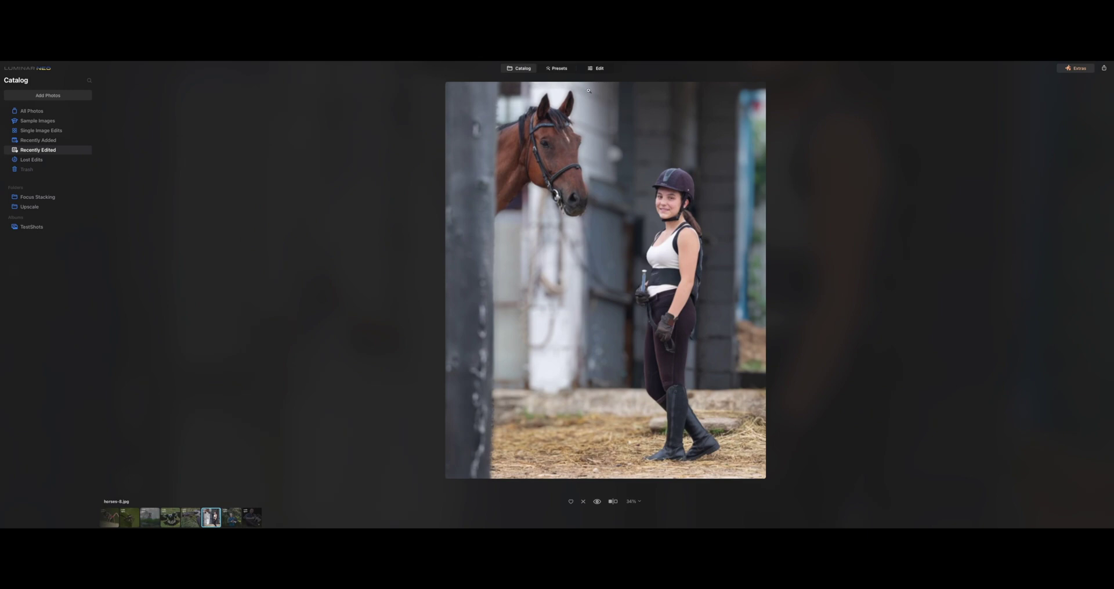
{"action": "left_click", "coordinate": [597, 68]}
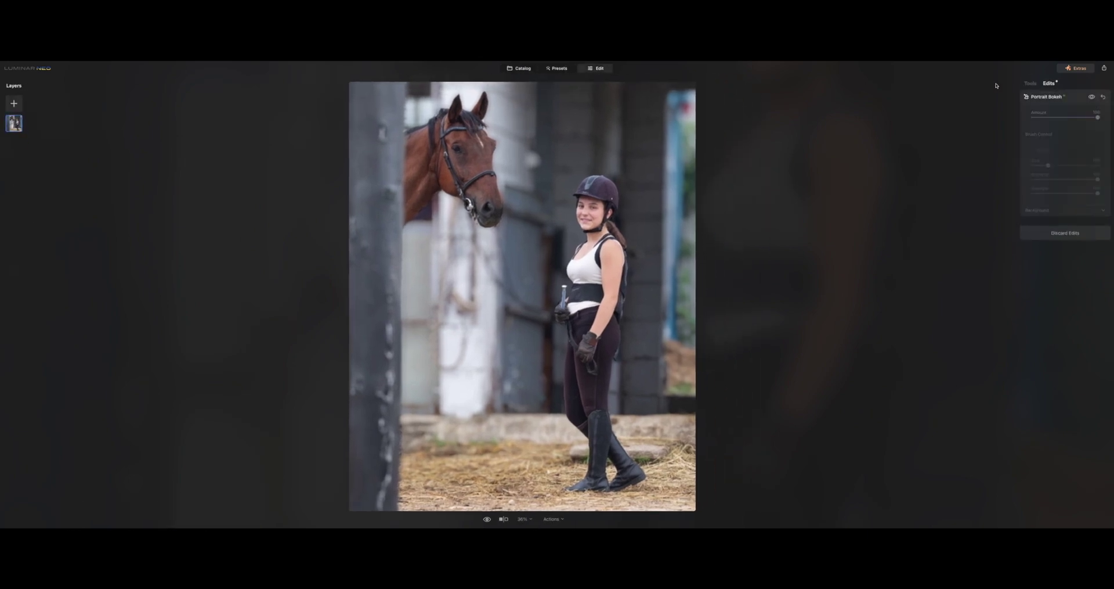
{"action": "left_click", "coordinate": [1067, 233]}
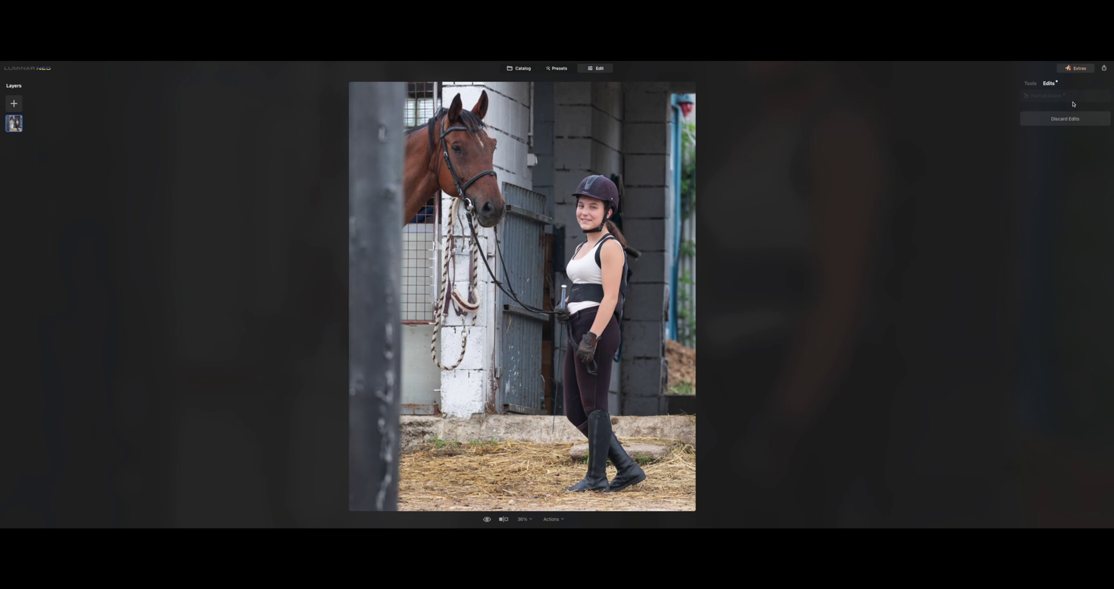
{"action": "left_click", "coordinate": [1103, 97]}
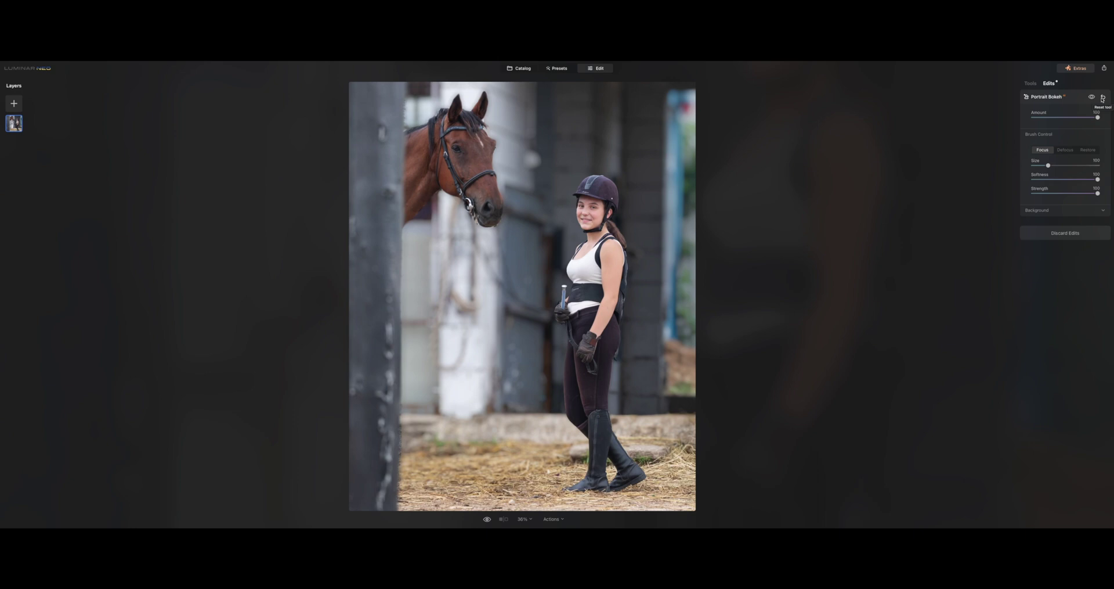
{"action": "left_click", "coordinate": [1103, 99]}
{"action": "left_click", "coordinate": [1104, 98]}
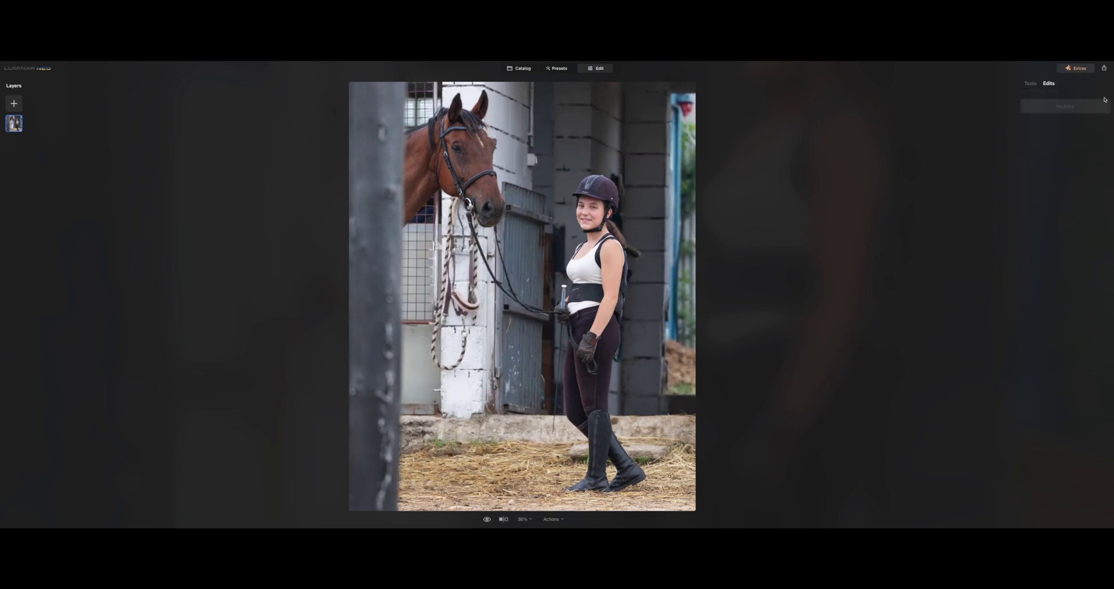
{"action": "left_click", "coordinate": [1028, 84]}
Step: Expand Portrait Bokeh and set its Amount to 100 on the girl-and-horse photo
{"action": "left_click", "coordinate": [1047, 495]}
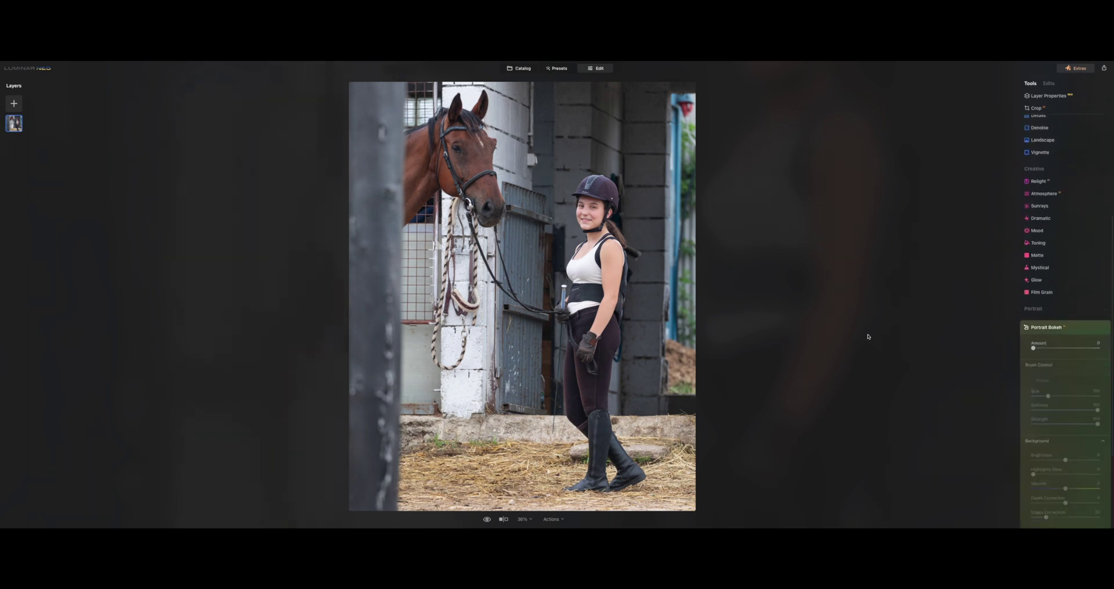
{"action": "left_click_drag", "start_coordinate": [1075, 348], "coordinate": [1105, 350]}
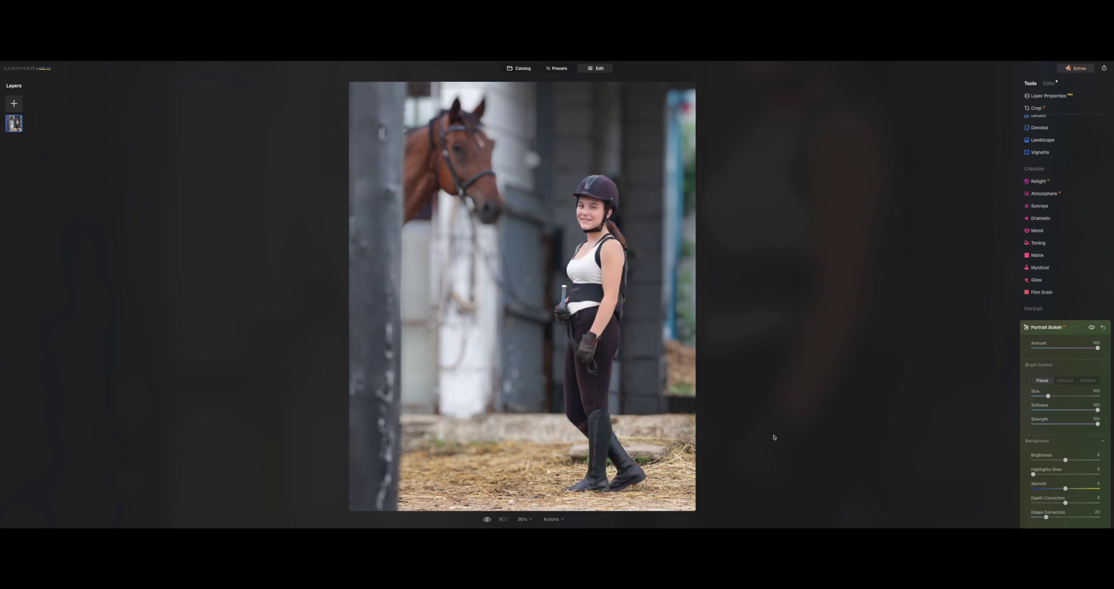
Step: Zoom to 100% on the boots and set up a Focus brush at size 48
{"action": "left_click", "coordinate": [524, 518]}
{"action": "left_click", "coordinate": [530, 479]}
{"action": "scroll", "coordinate": [609, 129], "scroll_direction": "down", "scroll_amount": 10}
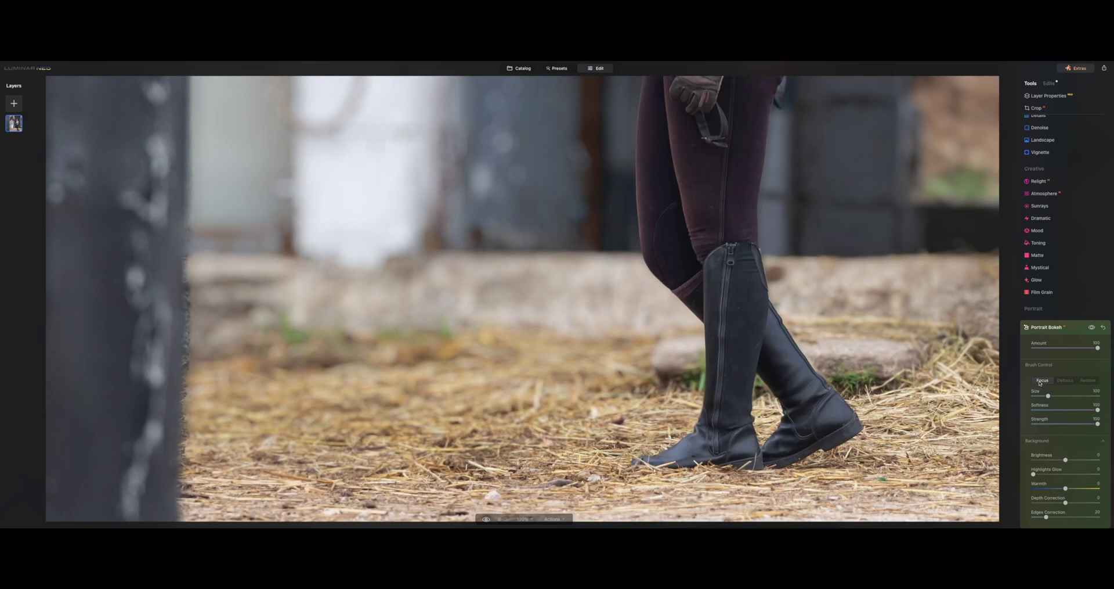
{"action": "left_click", "coordinate": [1042, 381]}
{"action": "left_click_drag", "start_coordinate": [1048, 395], "coordinate": [1038, 396]}
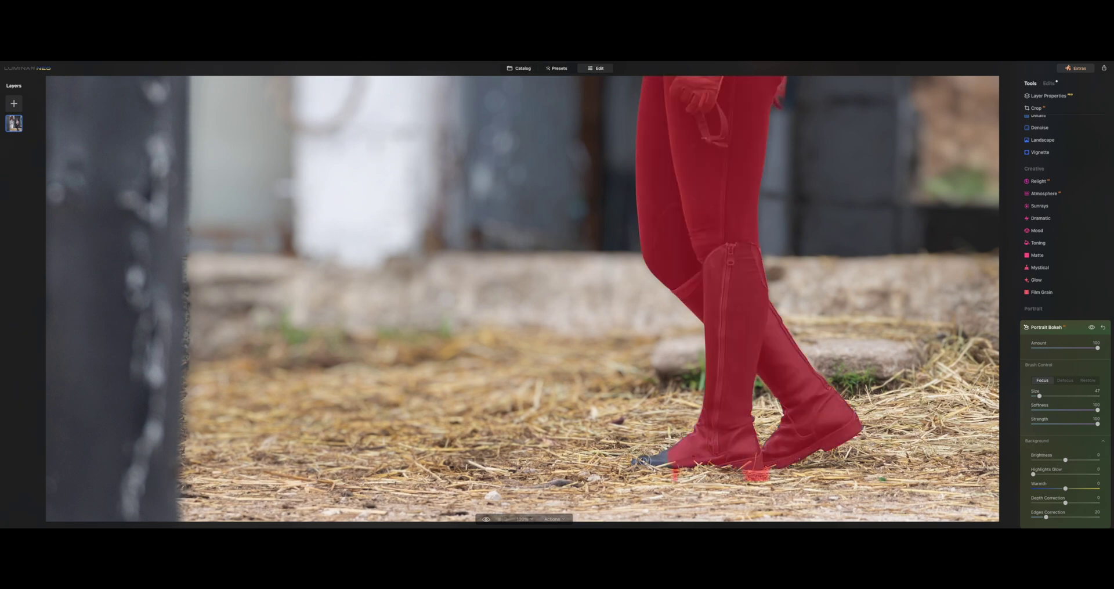
Step: Paint focus on the boot toe and bottom edge, erasing the fringe below with Defocus
{"action": "mouse_move", "coordinate": [644, 460]}
{"action": "left_mouse_down"}
{"action": "mouse_move", "coordinate": [664, 457]}
{"action": "mouse_move", "coordinate": [638, 463]}
{"action": "left_mouse_up"}
{"action": "left_click", "coordinate": [1060, 381]}
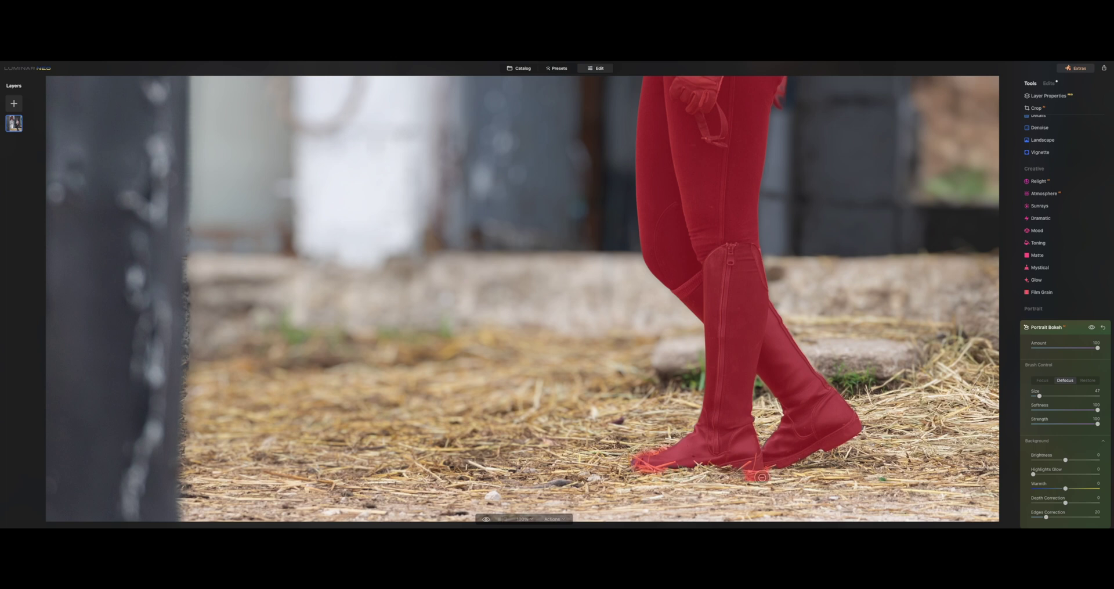
{"action": "mouse_move", "coordinate": [762, 477]}
{"action": "left_mouse_down"}
{"action": "mouse_move", "coordinate": [730, 478]}
{"action": "mouse_move", "coordinate": [747, 477]}
{"action": "left_mouse_up"}
{"action": "left_click", "coordinate": [1043, 380]}
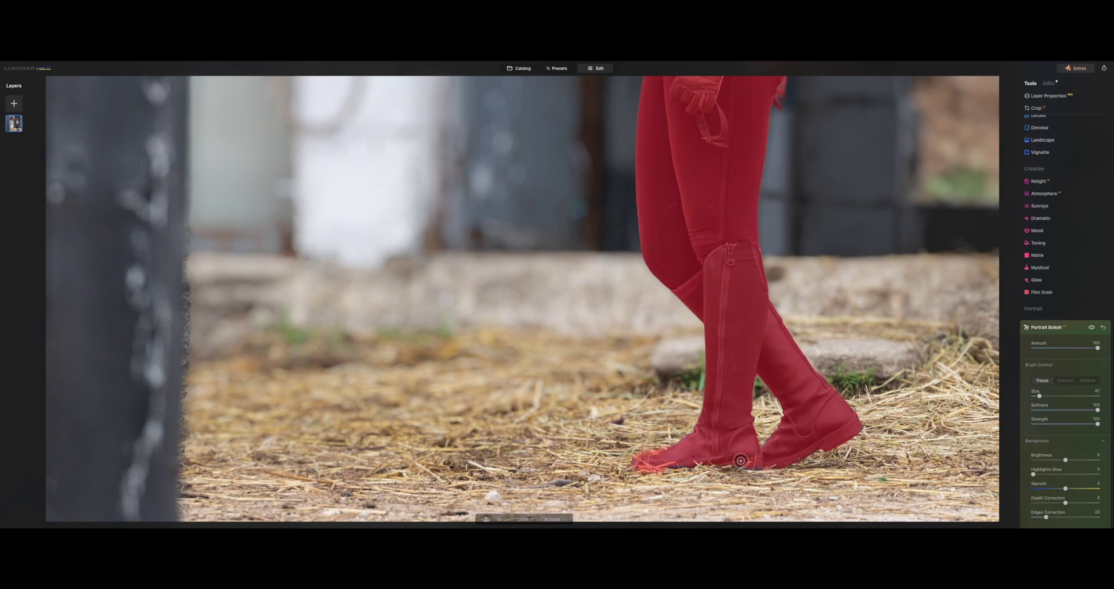
{"action": "mouse_move", "coordinate": [741, 461]}
{"action": "left_mouse_down"}
{"action": "mouse_move", "coordinate": [758, 462]}
{"action": "mouse_move", "coordinate": [634, 462]}
{"action": "mouse_move", "coordinate": [745, 462]}
{"action": "left_mouse_up"}
Step: Raise the brush size to about 106 and paint the horse's head and neck into focus
{"action": "scroll", "coordinate": [524, 289], "scroll_direction": "up", "scroll_amount": 10}
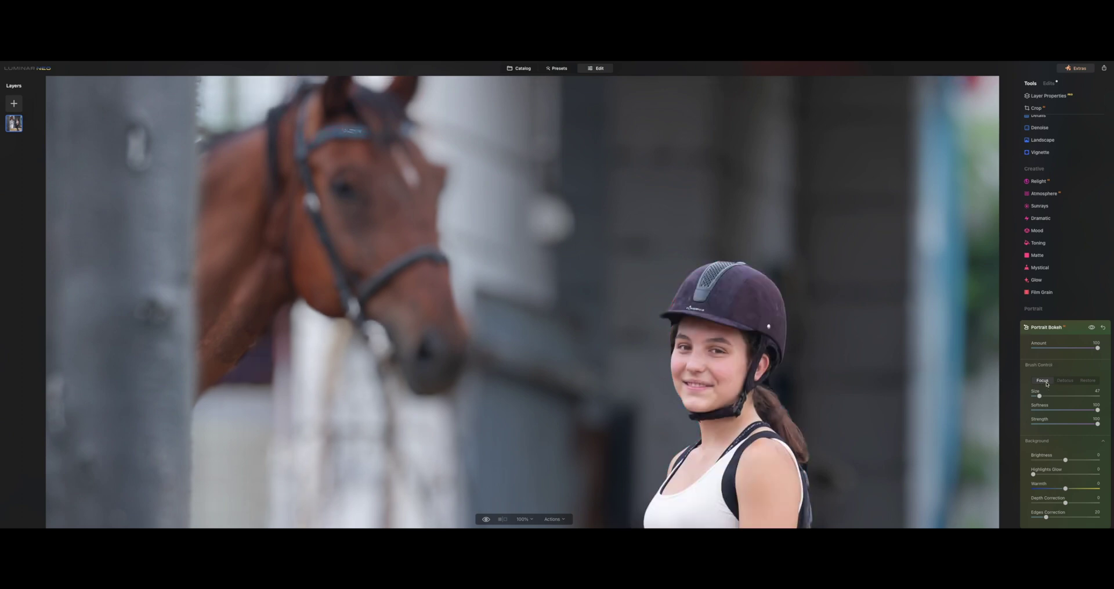
{"action": "left_click_drag", "start_coordinate": [1040, 395], "coordinate": [1048, 395]}
{"action": "left_click", "coordinate": [216, 162]}
{"action": "mouse_move", "coordinate": [224, 209]}
{"action": "left_mouse_down"}
{"action": "mouse_move", "coordinate": [220, 161]}
{"action": "mouse_move", "coordinate": [200, 372]}
{"action": "mouse_move", "coordinate": [271, 290]}
{"action": "mouse_move", "coordinate": [280, 232]}
{"action": "mouse_move", "coordinate": [246, 261]}
{"action": "mouse_move", "coordinate": [269, 169]}
{"action": "mouse_move", "coordinate": [221, 191]}
{"action": "mouse_move", "coordinate": [259, 143]}
{"action": "mouse_move", "coordinate": [218, 153]}
{"action": "mouse_move", "coordinate": [292, 120]}
{"action": "mouse_move", "coordinate": [326, 124]}
{"action": "left_mouse_up"}
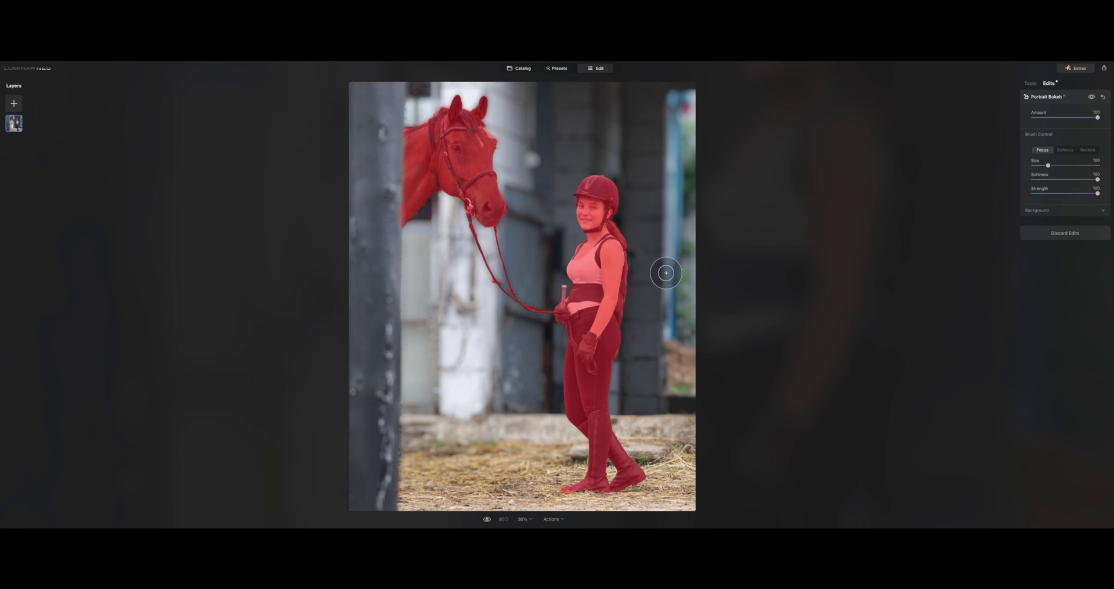
Step: Discard the Portrait Bokeh edits on the girl-and-horse photo
{"action": "left_click", "coordinate": [1077, 235]}
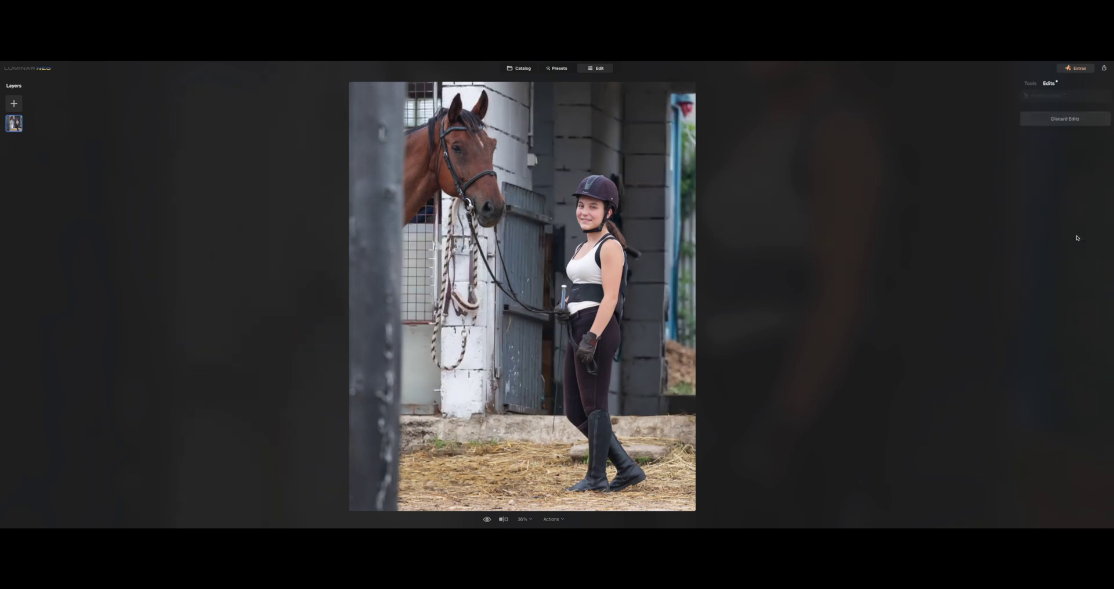